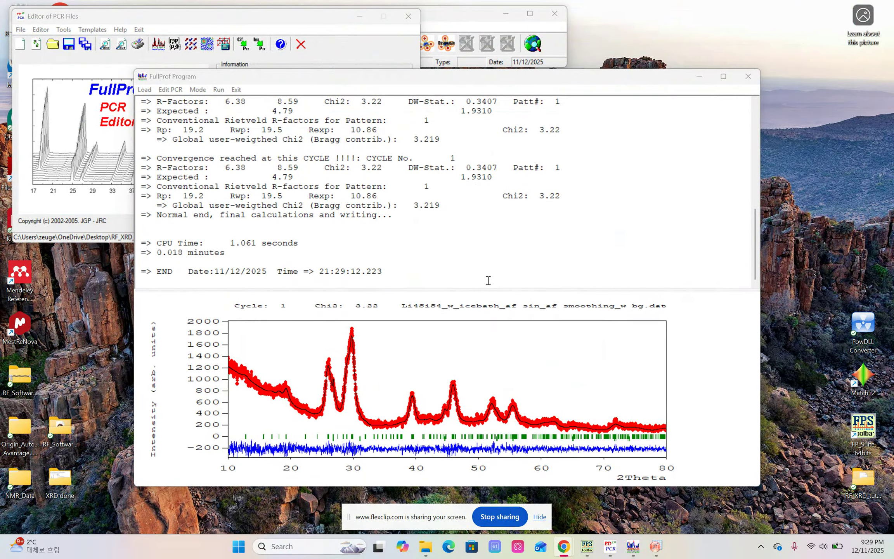
Close the finished refinement output, re-load the PCR file and close the PCR editor
{"action": "left_click", "coordinate": [748, 77]}
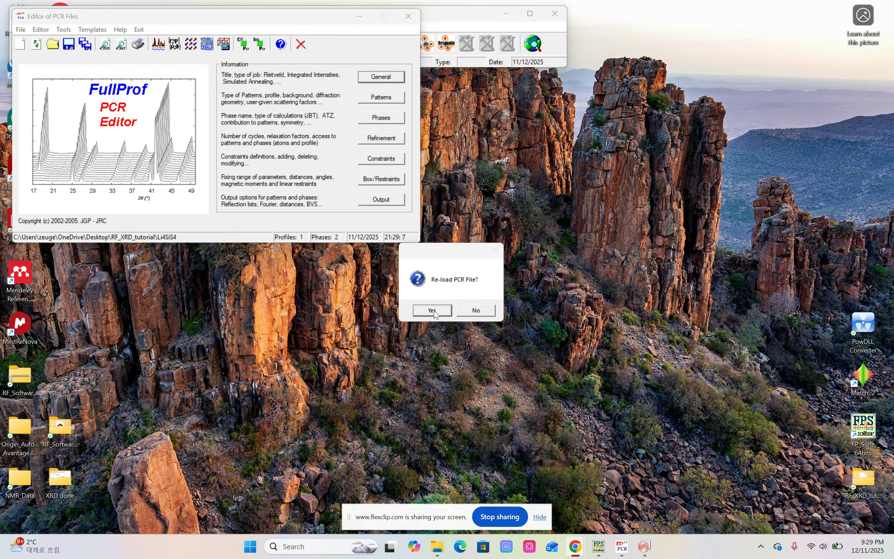
{"action": "left_click", "coordinate": [433, 310]}
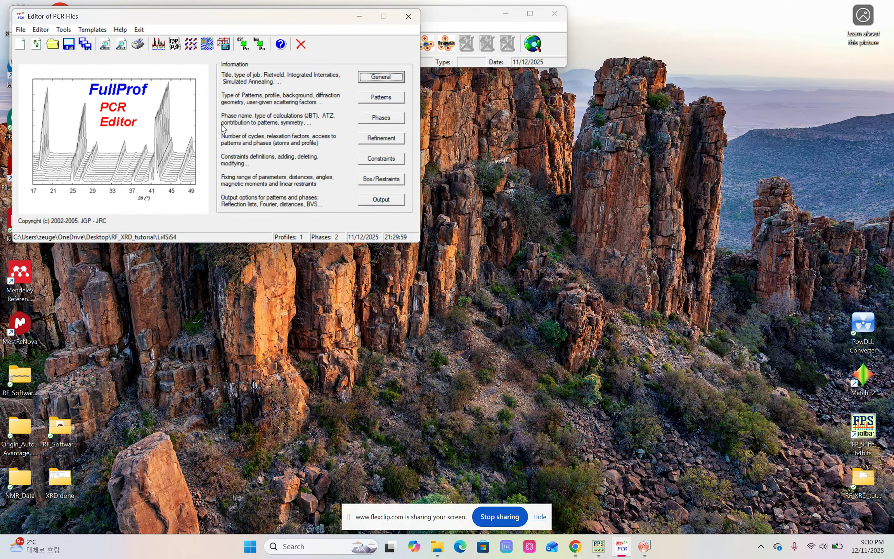
{"action": "left_click", "coordinate": [408, 16]}
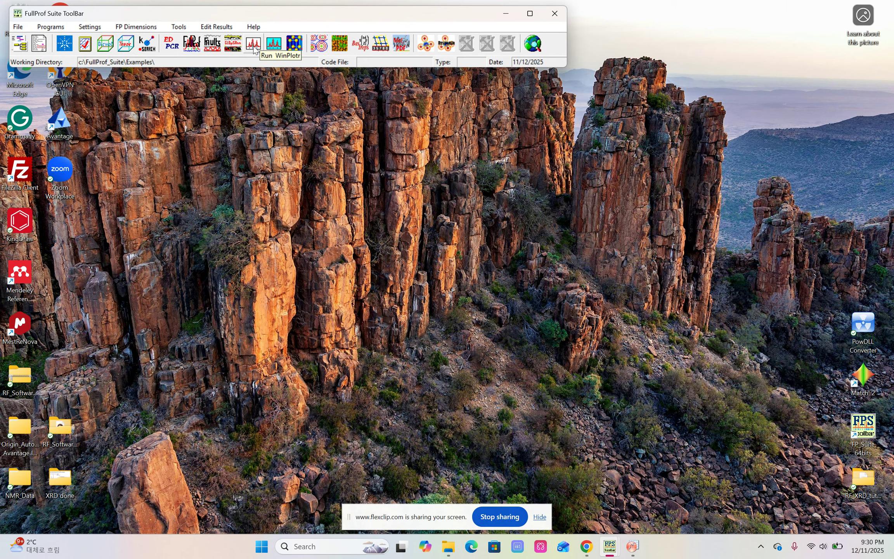
Switch to WinPLOTR and run the FullProf refinement with Li4SiS4.pcr and the "Li4SiS4_w_icebath_af sin_af smoothing_w bg" DAT file, then close the refinement output
{"action": "left_click", "coordinate": [253, 46]}
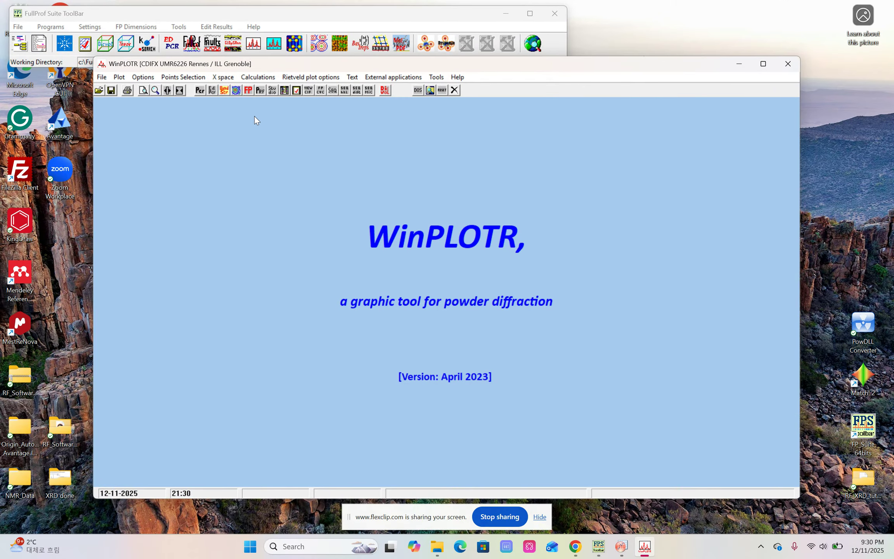
{"action": "left_click", "coordinate": [248, 91]}
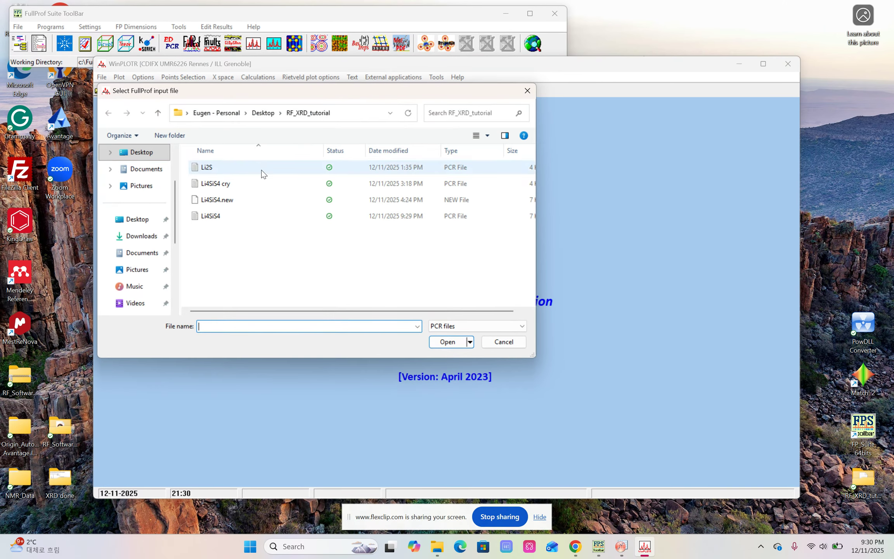
{"action": "double_click", "coordinate": [230, 220]}
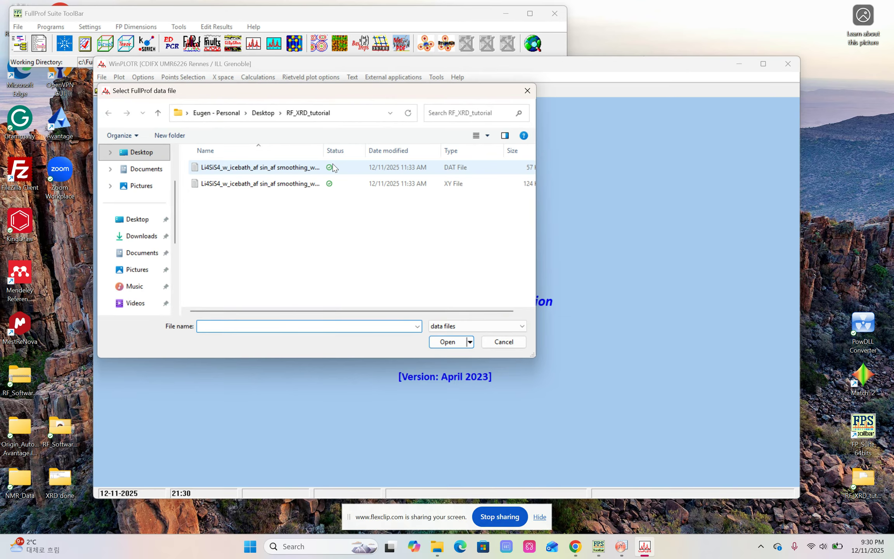
{"action": "double_click", "coordinate": [310, 167]}
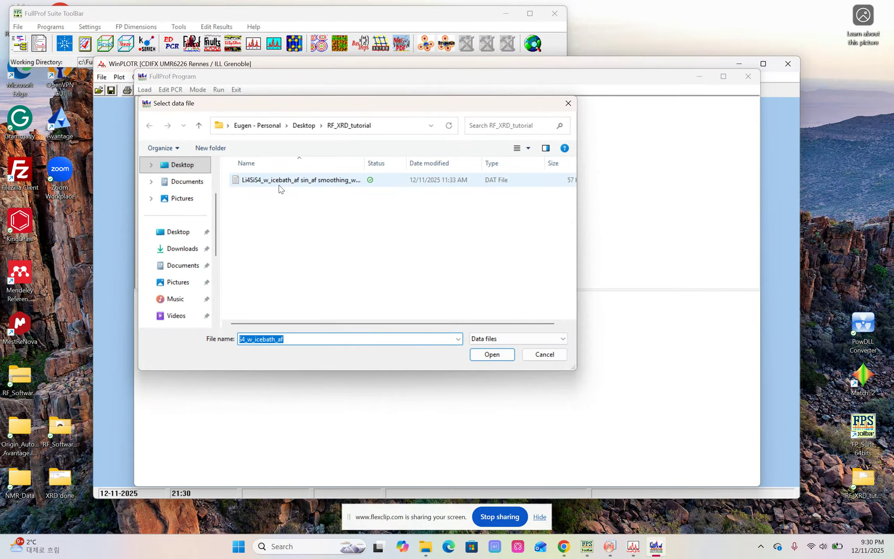
{"action": "left_click", "coordinate": [281, 181]}
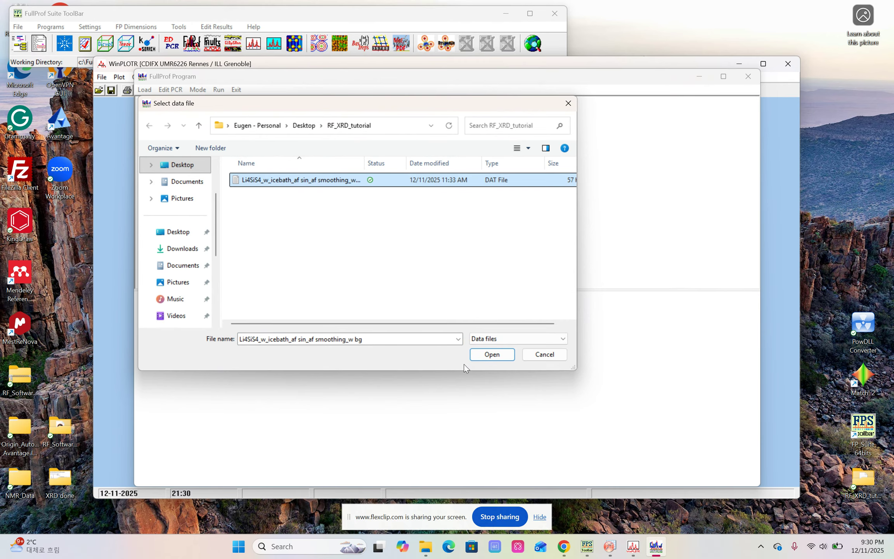
{"action": "left_click", "coordinate": [481, 354]}
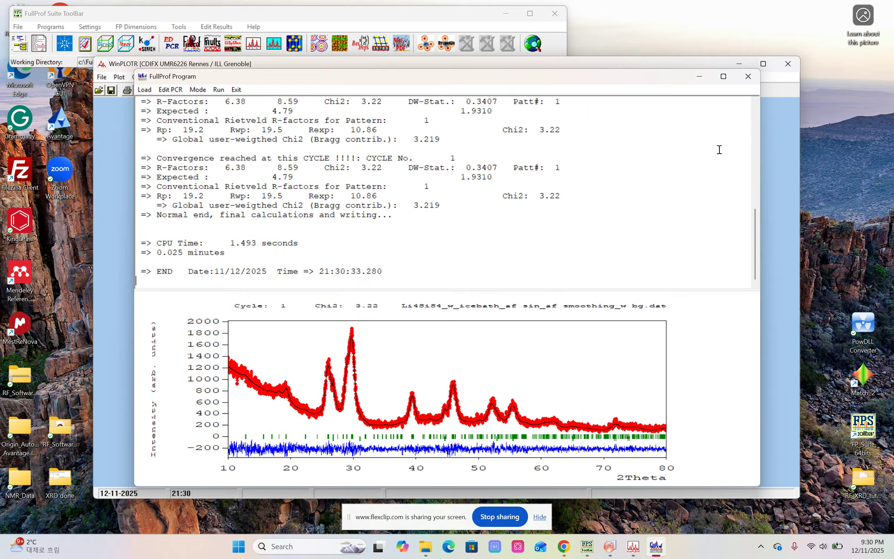
{"action": "left_click", "coordinate": [749, 77]}
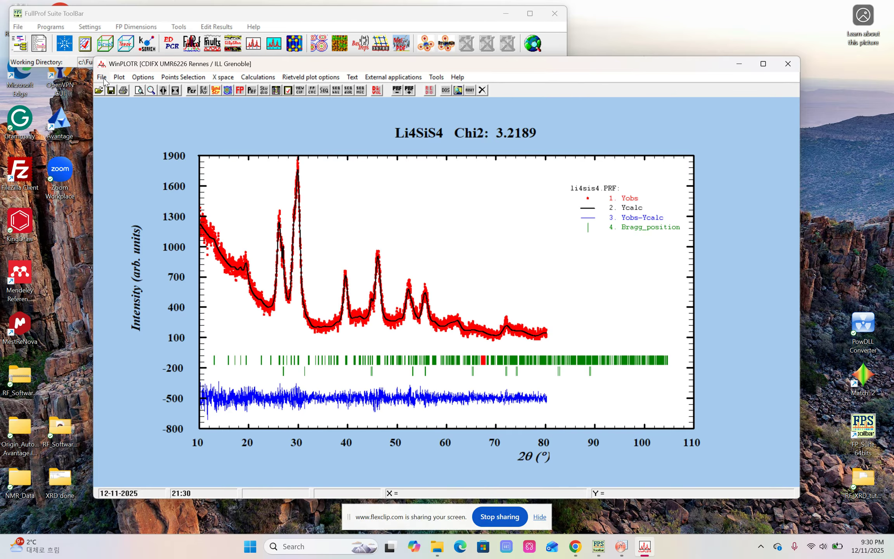
Export the plotted refinement data in multicolumns format, keeping the X and Y columns and excluding the sigY columns
{"action": "left_click", "coordinate": [102, 79]}
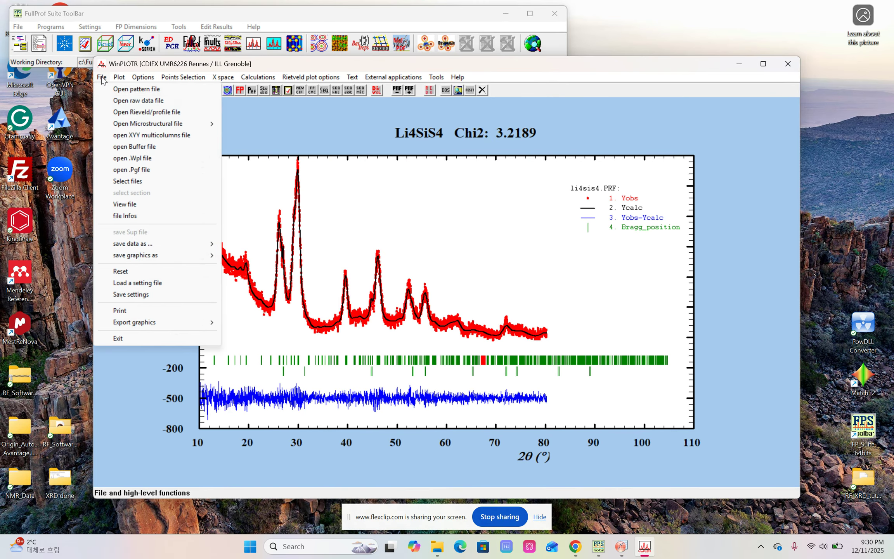
{"action": "mouse_move", "coordinate": [137, 247]}
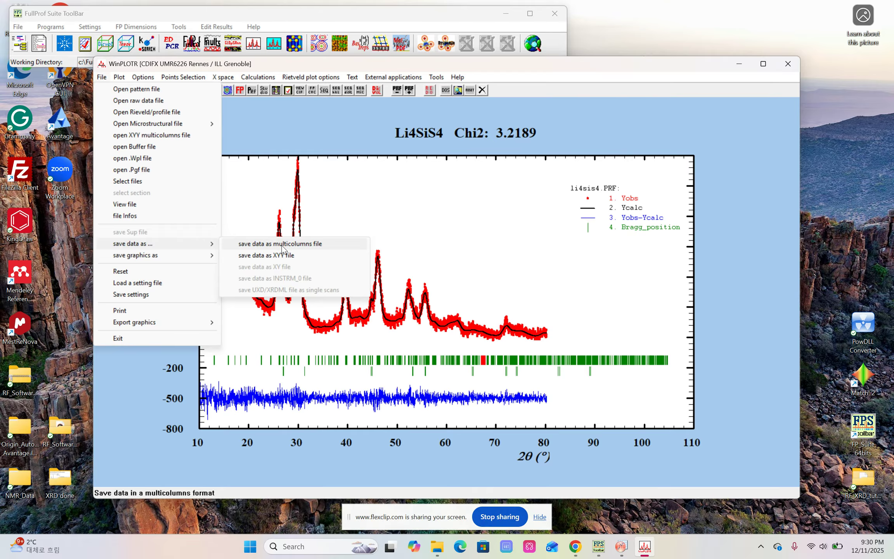
{"action": "left_click", "coordinate": [282, 246]}
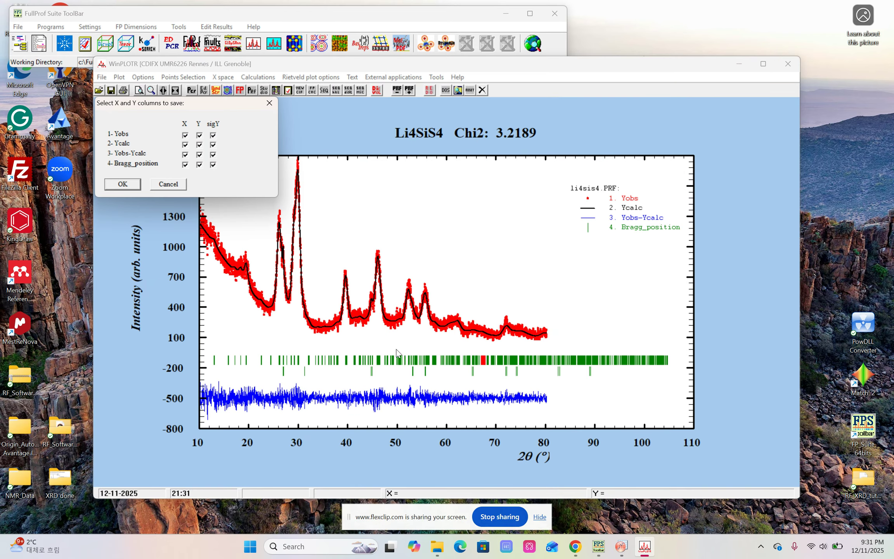
{"action": "left_click", "coordinate": [213, 145]}
{"action": "left_click", "coordinate": [213, 155]}
{"action": "left_click", "coordinate": [213, 165]}
{"action": "left_click", "coordinate": [130, 188]}
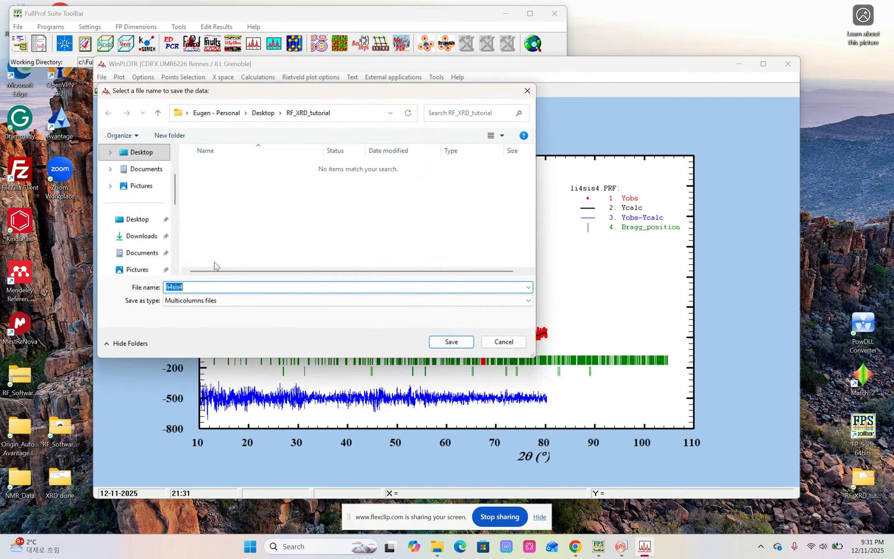
Save the multicolumns file to the Desktop folder as li4sis4_final_plot
{"action": "left_click", "coordinate": [144, 155]}
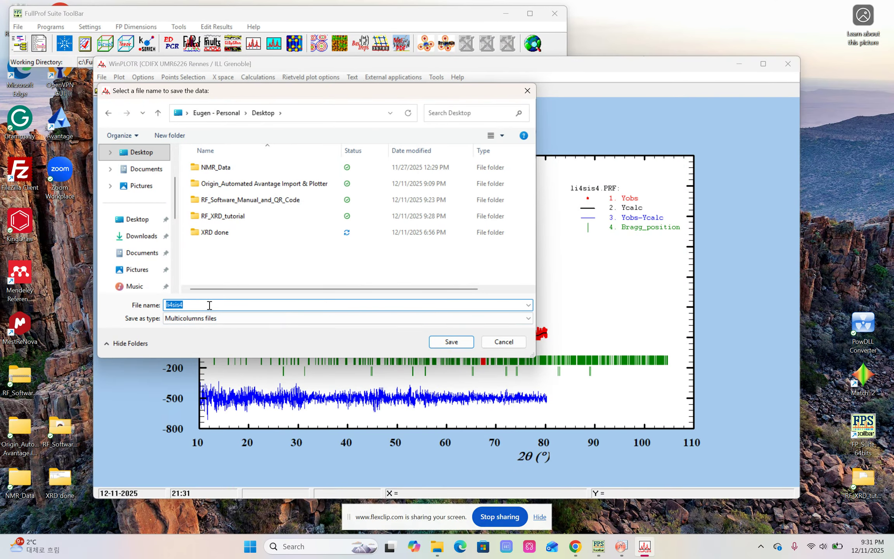
{"action": "left_click", "coordinate": [222, 306]}
{"action": "type", "text": "_final_plot"}
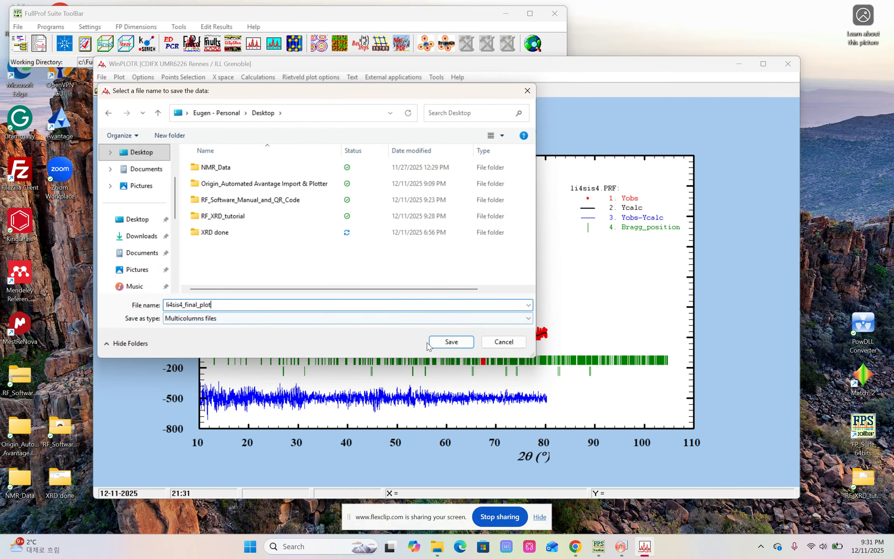
{"action": "left_click", "coordinate": [448, 343]}
{"action": "left_click", "coordinate": [510, 302]}
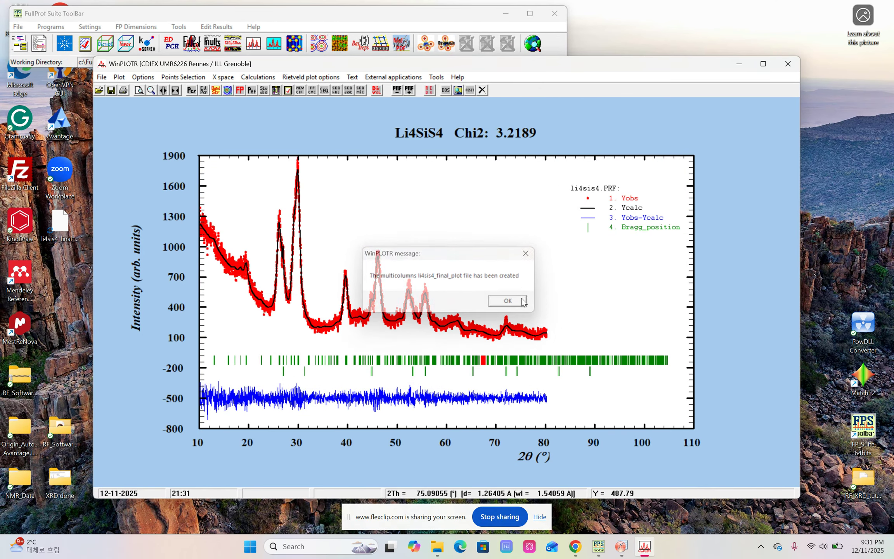
Close WinPLOTR and exit the FullProf Suite ToolBar
{"action": "left_click", "coordinate": [797, 68]}
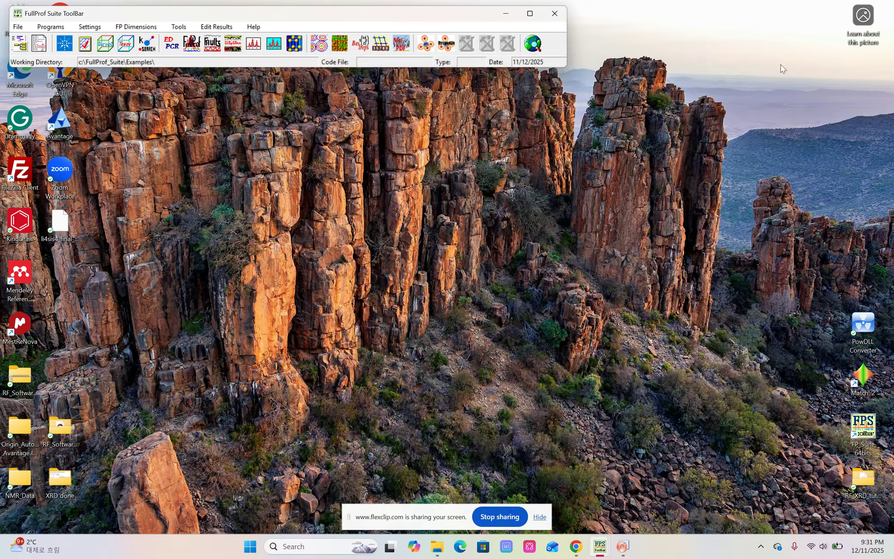
{"action": "left_click", "coordinate": [555, 13]}
{"action": "left_click", "coordinate": [472, 311]}
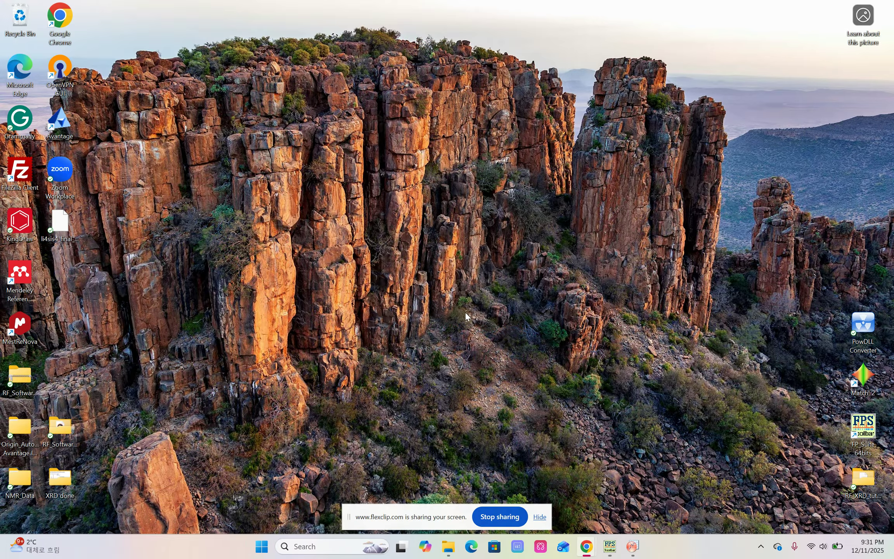
Switch to OriginPro and import the desktop file li4sis4_final_plot.XYN into the empty worksheet as ASCII with the default import settings
{"action": "left_click_drag", "start_coordinate": [56, 220], "coordinate": [234, 170]}
{"action": "left_click_drag", "start_coordinate": [168, 125], "coordinate": [167, 127]}
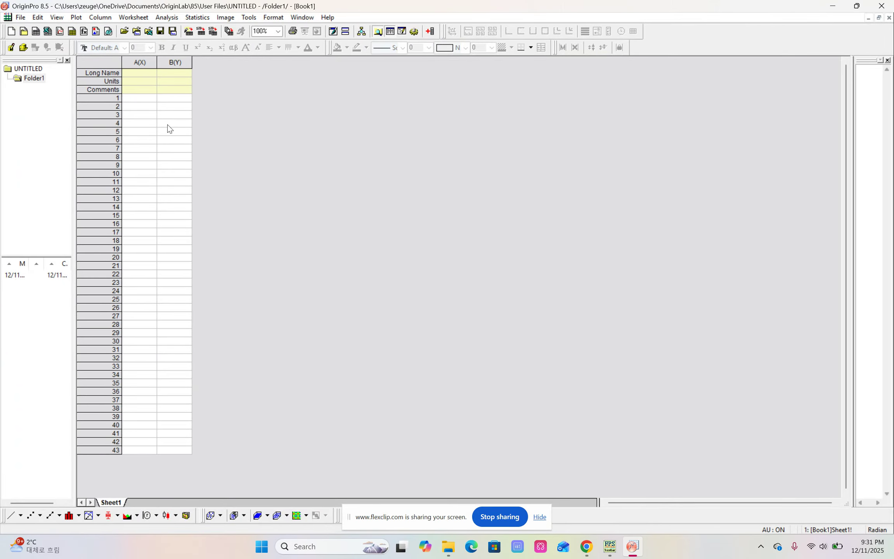
{"action": "left_click", "coordinate": [483, 305]}
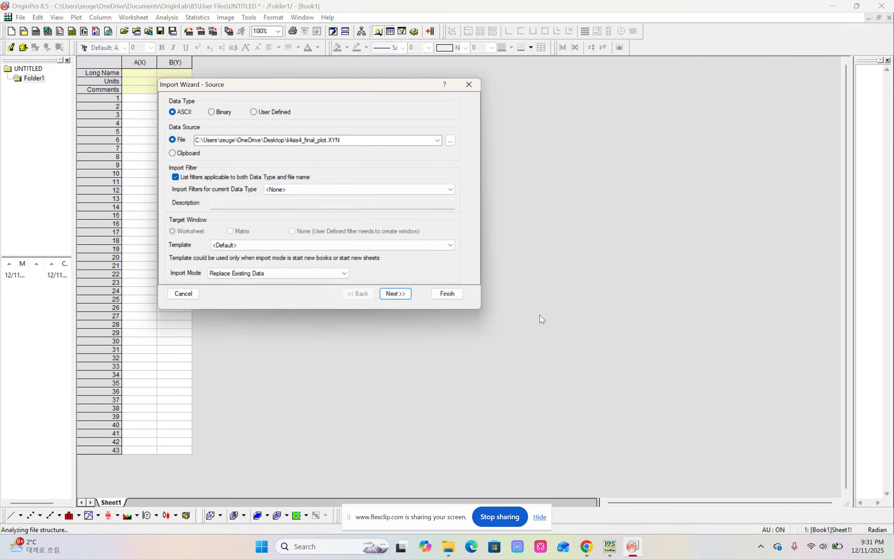
{"action": "left_click", "coordinate": [448, 295]}
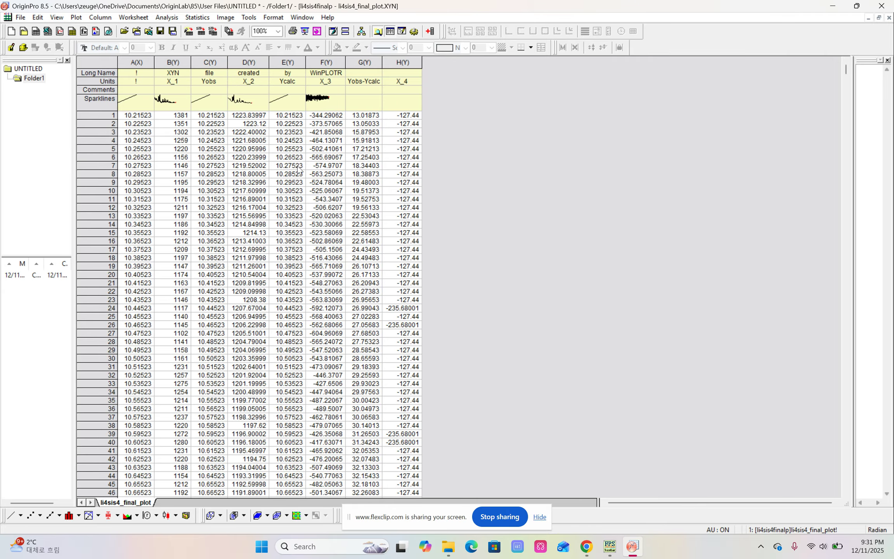
Delete the duplicate 2-theta columns C and E from the worksheet
{"action": "left_click", "coordinate": [210, 63]}
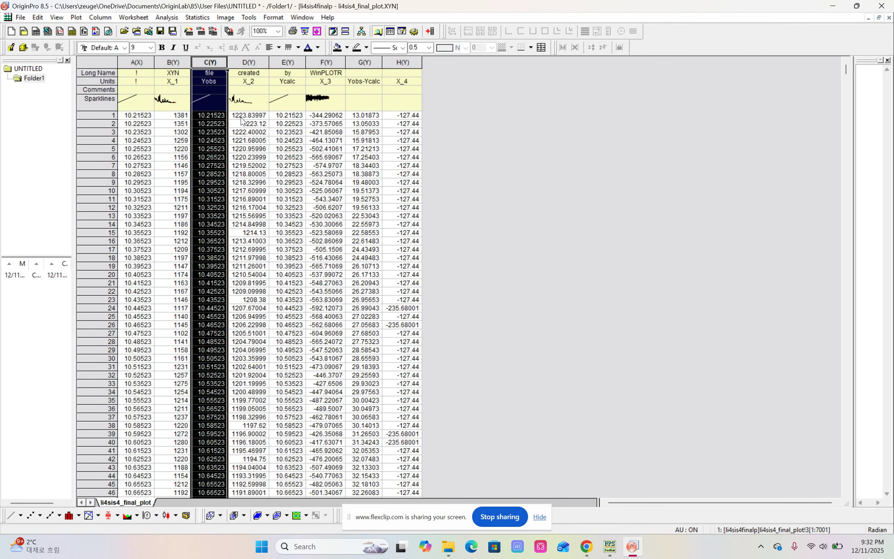
{"action": "left_click", "coordinate": [289, 62], "text": "ctrl"}
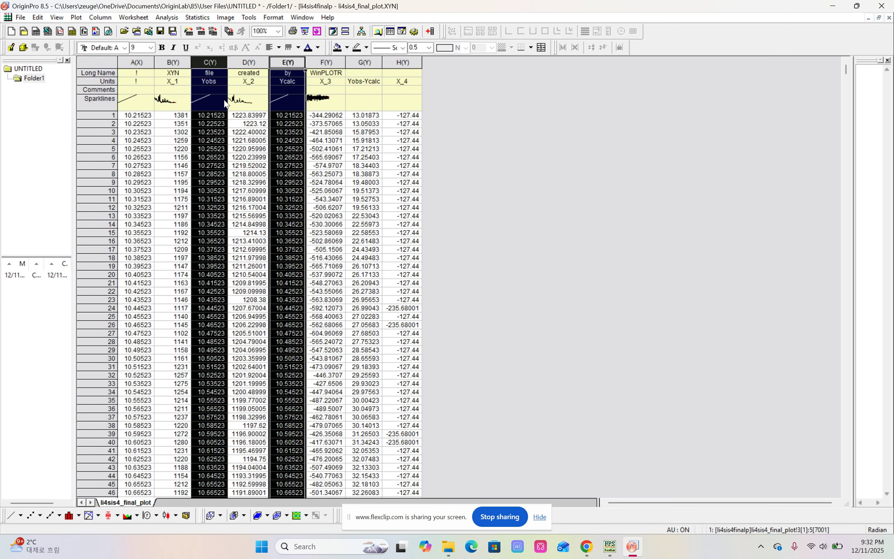
{"action": "right_click", "coordinate": [298, 126]}
{"action": "mouse_move", "coordinate": [355, 268]}
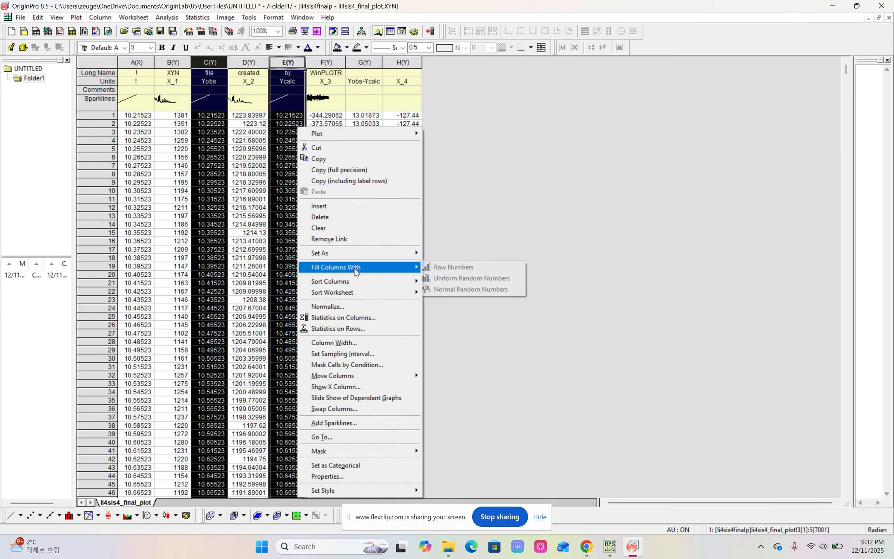
{"action": "left_click", "coordinate": [343, 215]}
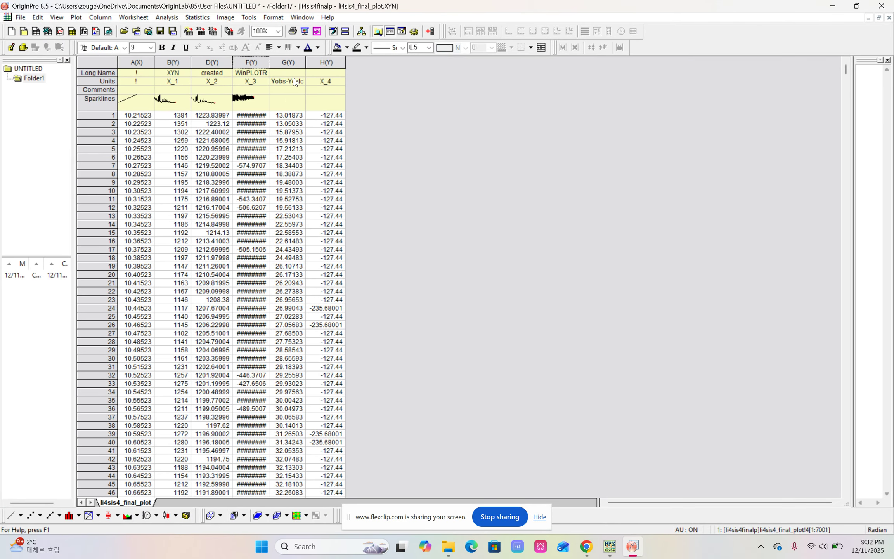
Set column G, which holds the Bragg position angles, as an X column
{"action": "left_click", "coordinate": [292, 63]}
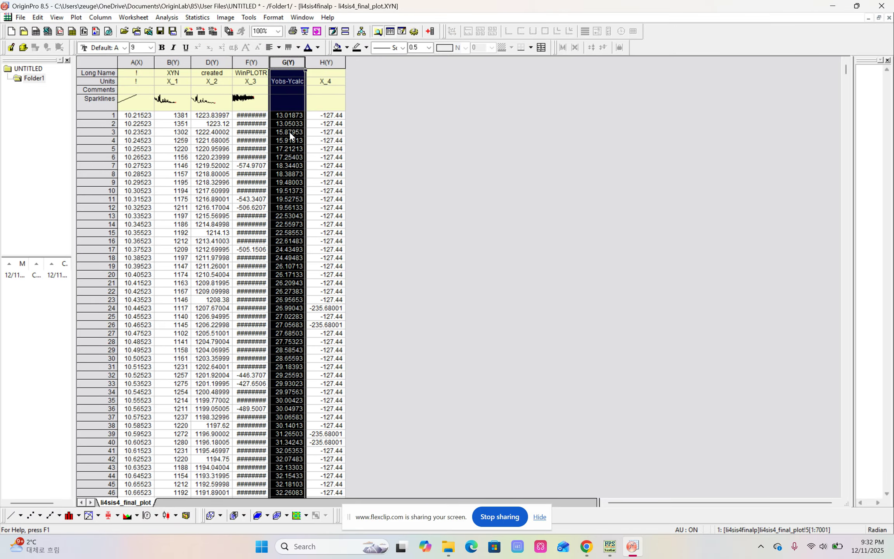
{"action": "right_click", "coordinate": [289, 132]}
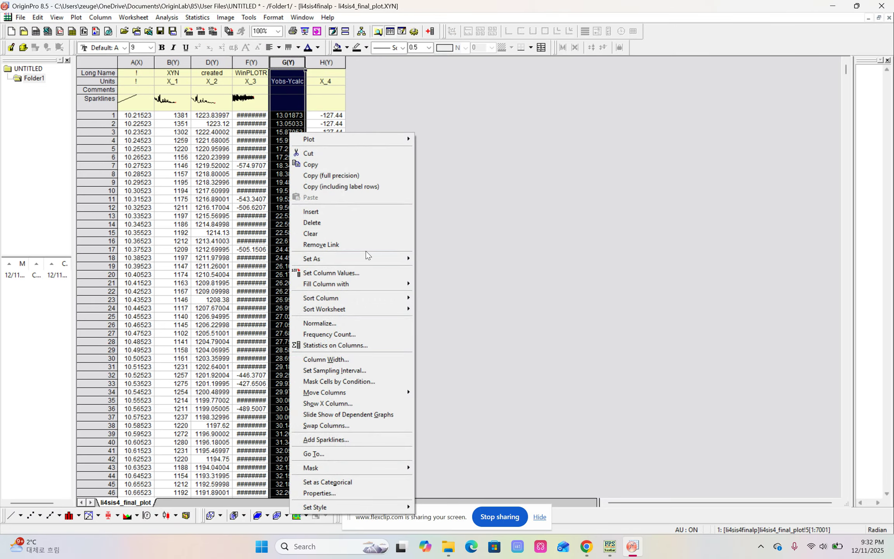
{"action": "mouse_move", "coordinate": [362, 259]}
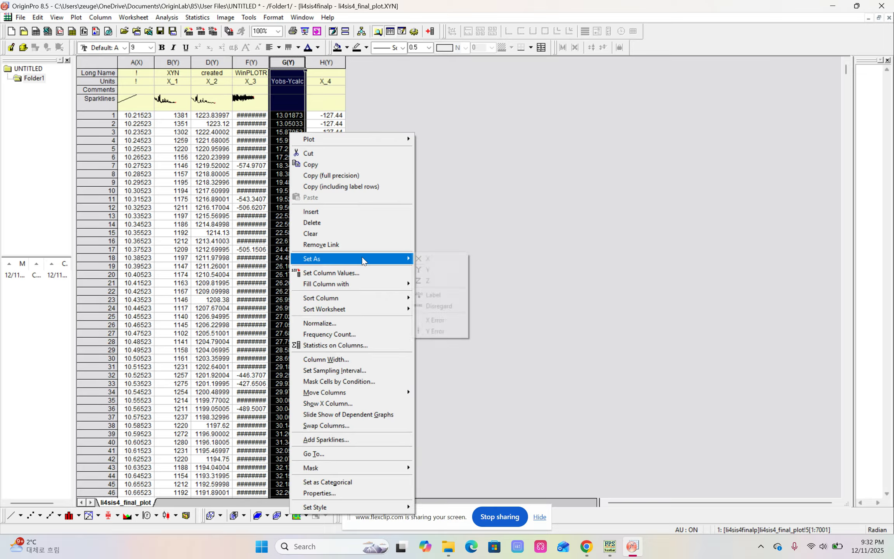
{"action": "left_click", "coordinate": [437, 259]}
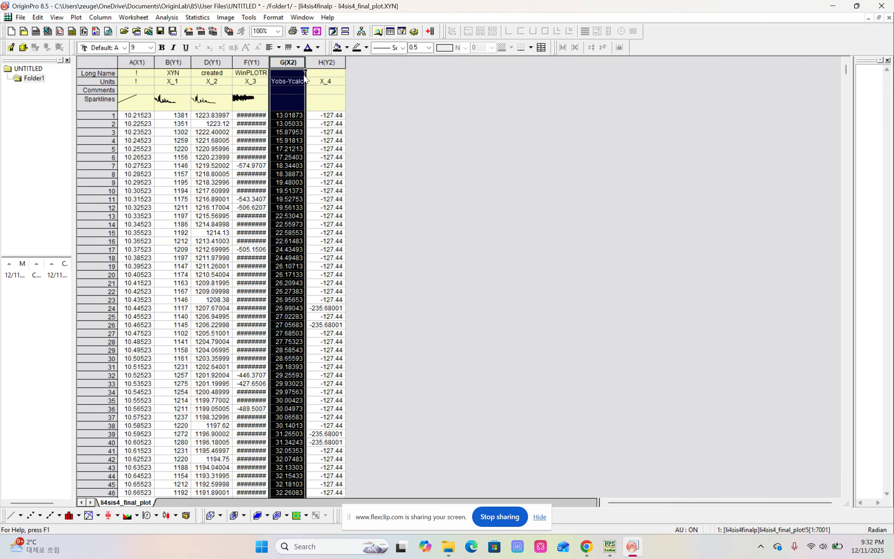
{"action": "left_click", "coordinate": [413, 146]}
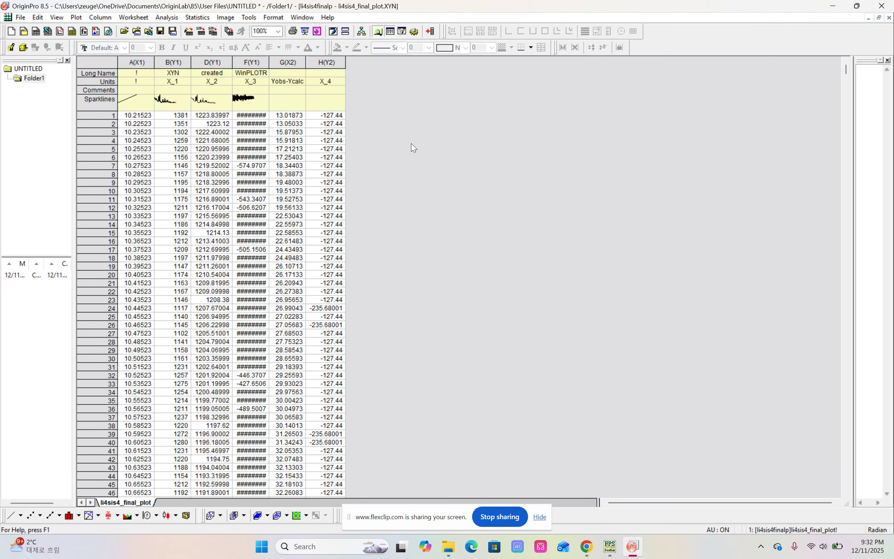
Plot all the worksheet columns, A through H, as a line graph and dismiss the template reminder
{"action": "left_click_drag", "start_coordinate": [142, 61], "coordinate": [330, 62]}
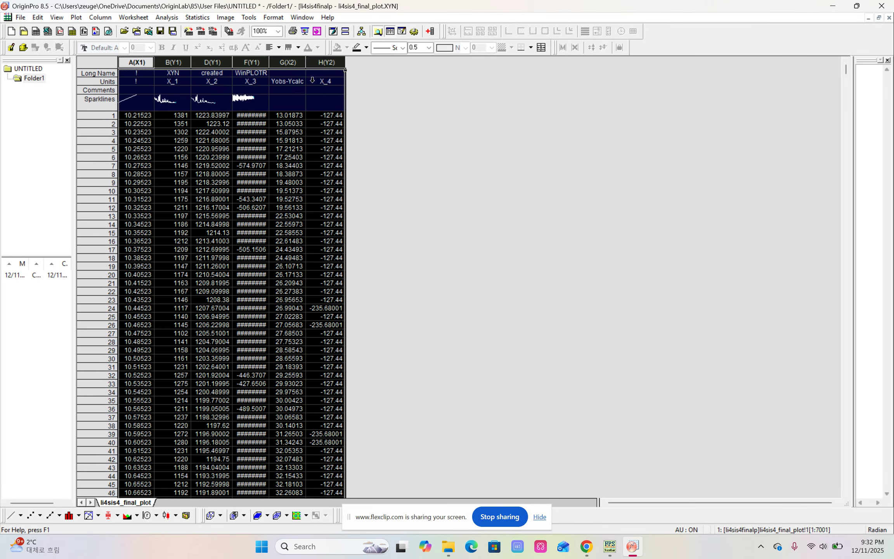
{"action": "right_click", "coordinate": [305, 157]}
{"action": "mouse_move", "coordinate": [343, 169]}
{"action": "mouse_move", "coordinate": [453, 169]}
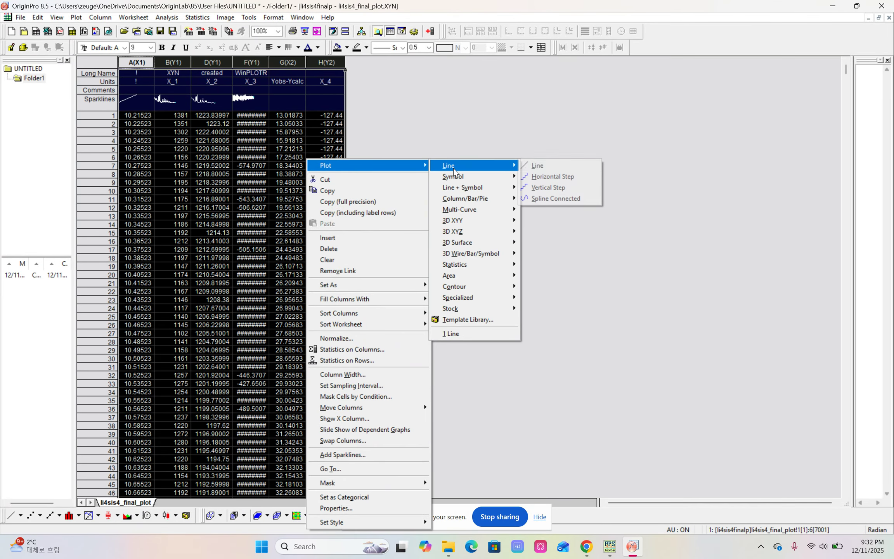
{"action": "left_click", "coordinate": [543, 167]}
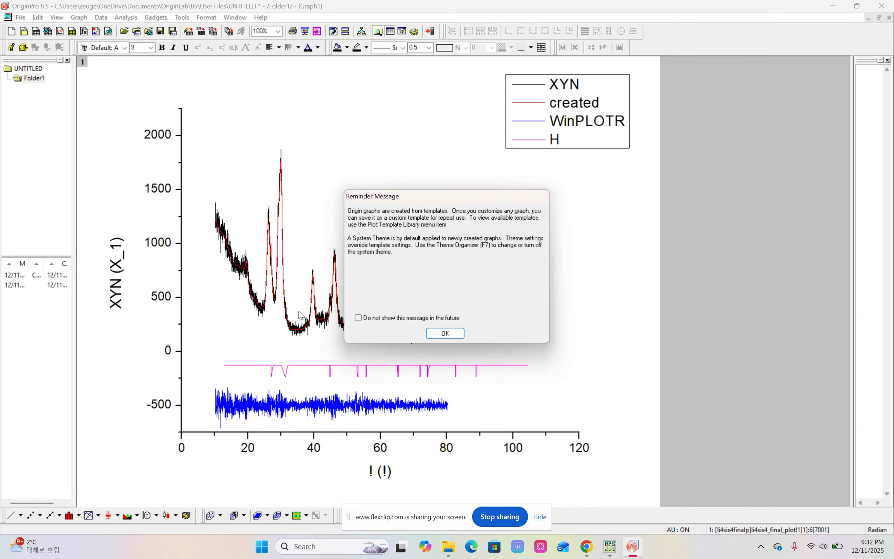
{"action": "left_click", "coordinate": [444, 335]}
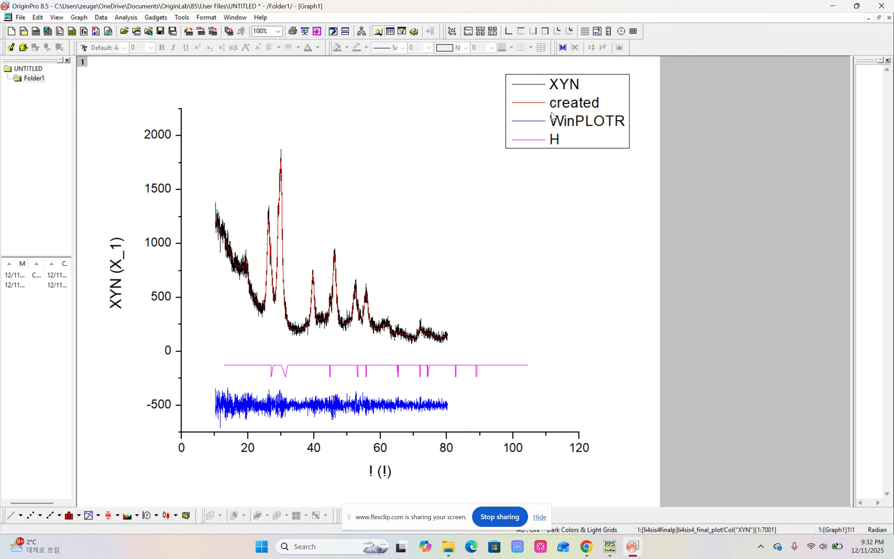
Change the grouped curves' plot type to Line + Symbol and set the group's edit mode to Independent
{"action": "double_click", "coordinate": [538, 88]}
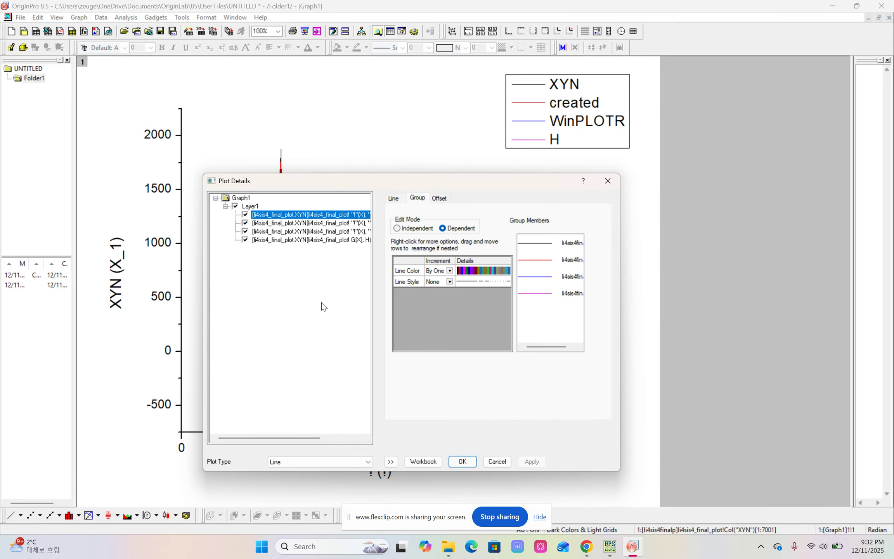
{"action": "left_click", "coordinate": [311, 461]}
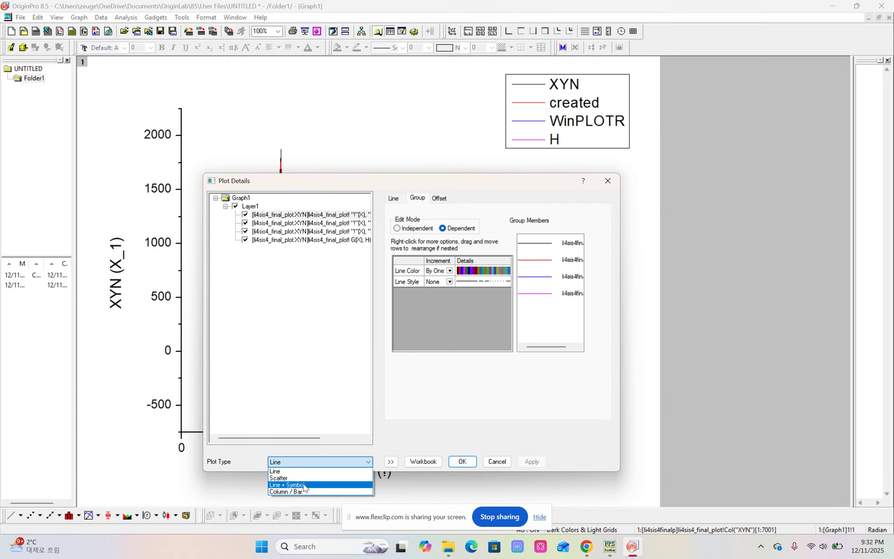
{"action": "left_click", "coordinate": [303, 486]}
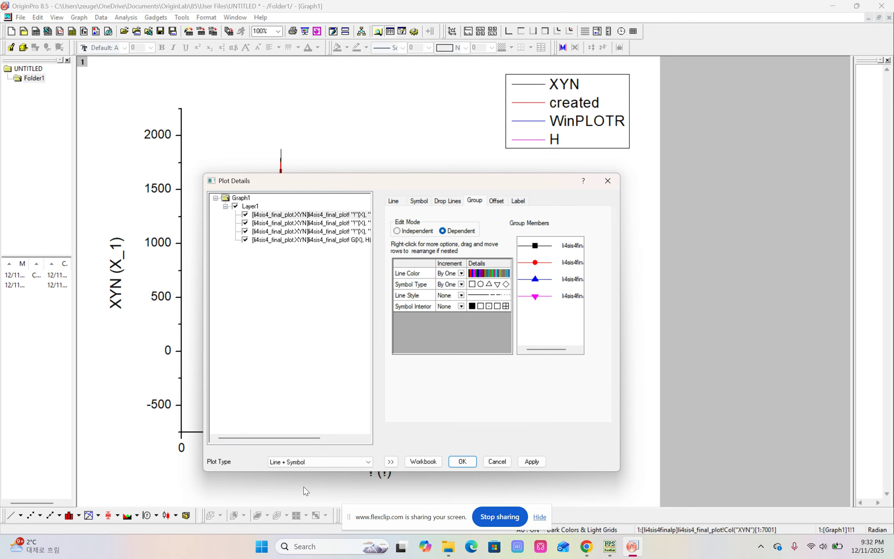
{"action": "left_click", "coordinate": [412, 233]}
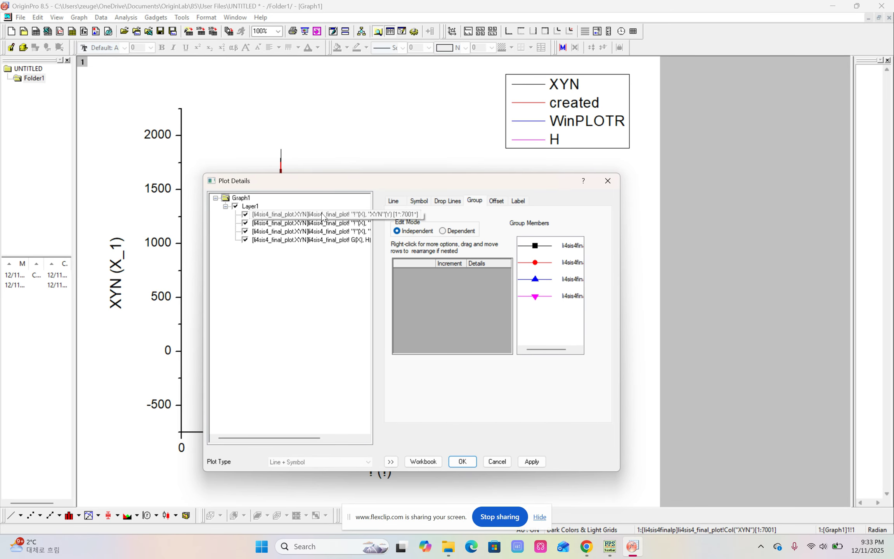
Give the first data plot open circle symbols of size 7 with a red edge color
{"action": "left_click", "coordinate": [422, 201]}
{"action": "left_click", "coordinate": [435, 237]}
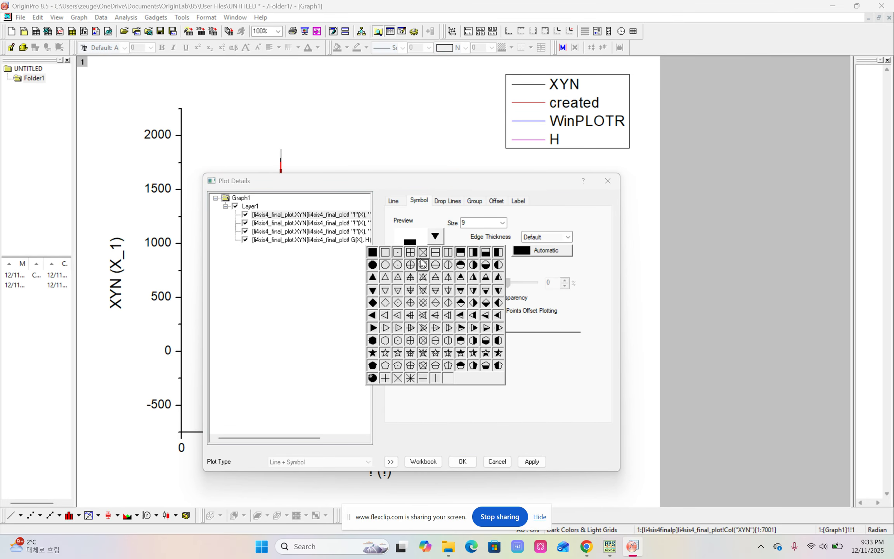
{"action": "left_click", "coordinate": [385, 265]}
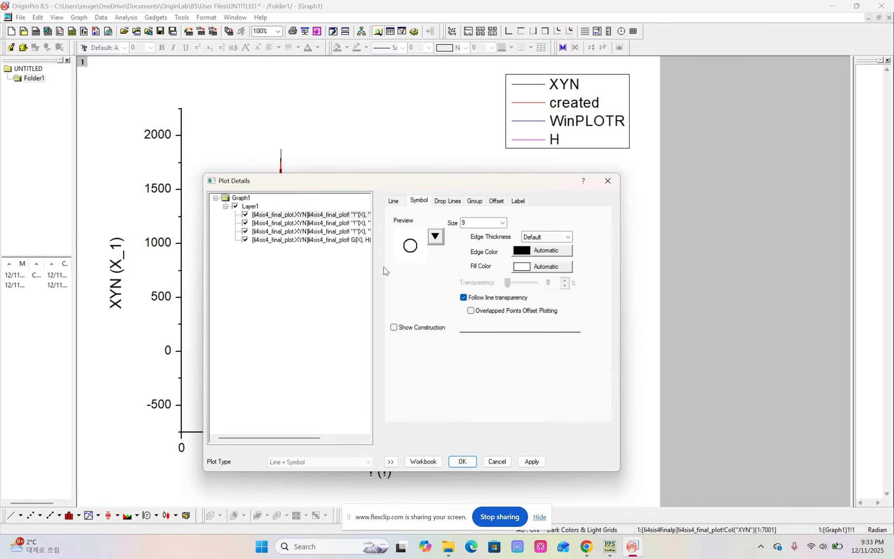
{"action": "left_click", "coordinate": [485, 223]}
{"action": "left_click", "coordinate": [551, 250]}
{"action": "mouse_move", "coordinate": [559, 270]}
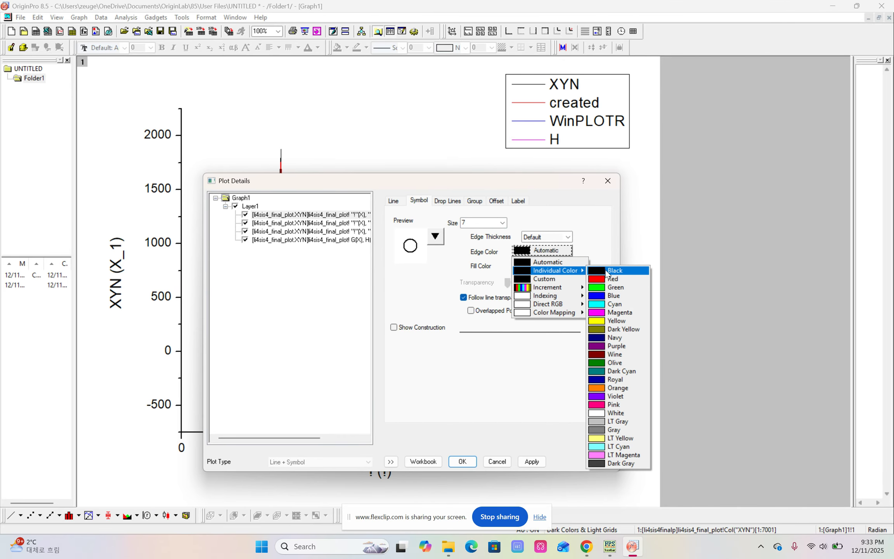
{"action": "left_click", "coordinate": [607, 277]}
Remove the line connecting the first data plot's symbols
{"action": "left_click", "coordinate": [394, 202]}
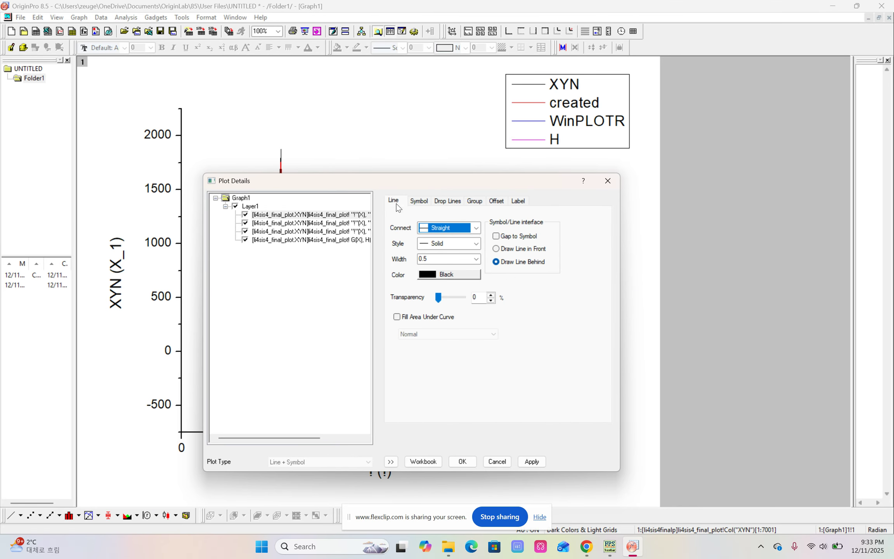
{"action": "left_click", "coordinate": [475, 231]}
{"action": "left_click", "coordinate": [450, 240]}
Style the second data plot with symbol size 0 and a line of width 2 in a custom black color
{"action": "left_click", "coordinate": [335, 226]}
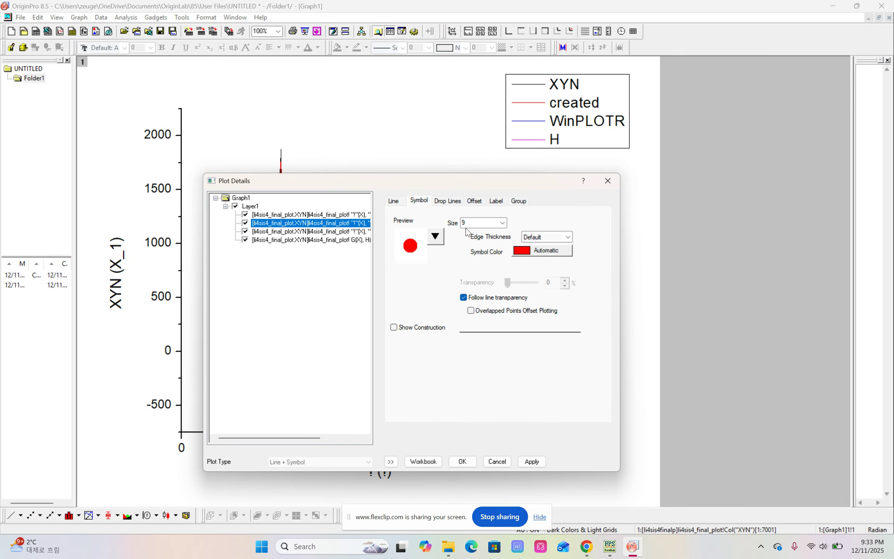
{"action": "left_click", "coordinate": [480, 225]}
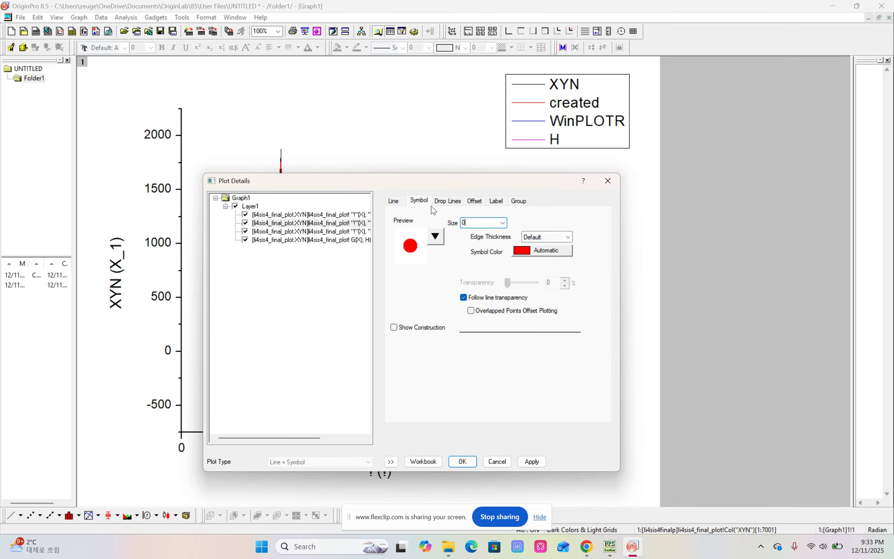
{"action": "left_click", "coordinate": [394, 201]}
{"action": "left_click", "coordinate": [439, 259]}
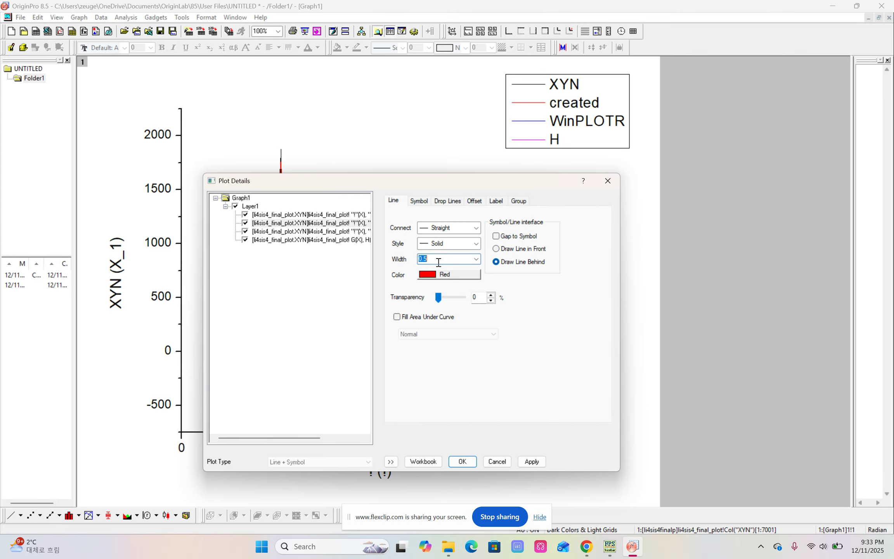
{"action": "type", "text": "2"}
{"action": "left_click", "coordinate": [465, 277]}
{"action": "left_click", "coordinate": [450, 295]}
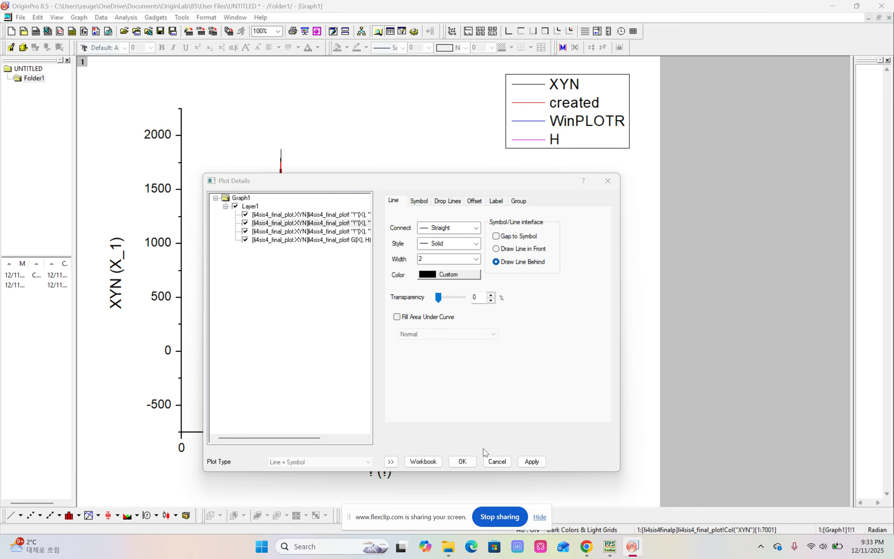
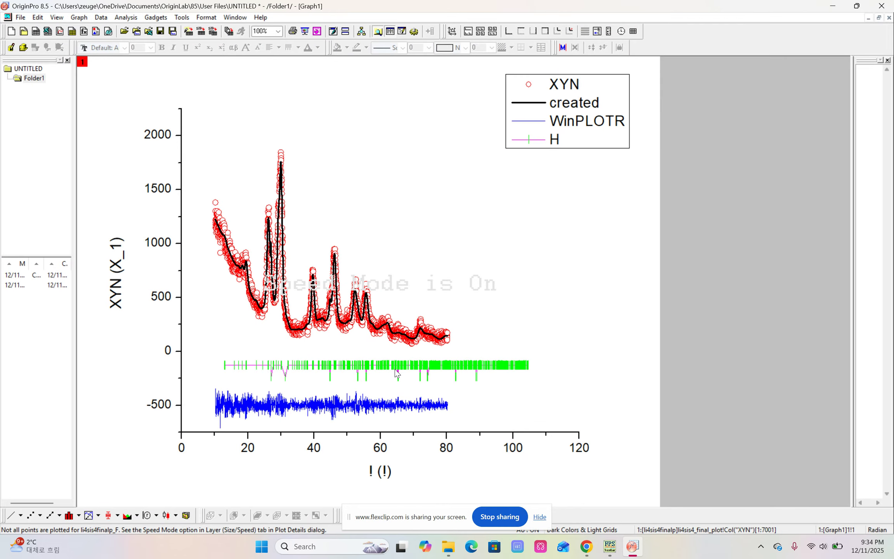
Remove the line connecting the green tick symbols of the fourth data plot
{"action": "double_click", "coordinate": [359, 371]}
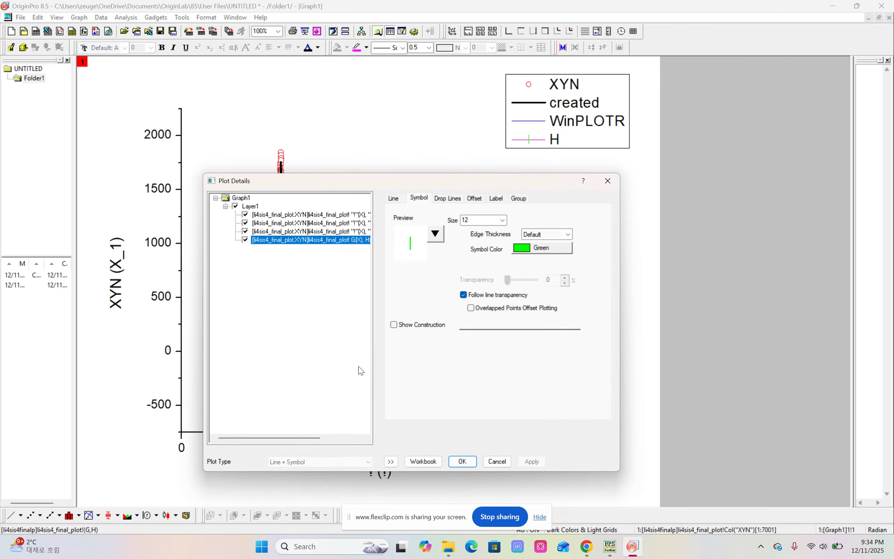
{"action": "left_click", "coordinate": [396, 199]}
{"action": "left_click", "coordinate": [477, 225]}
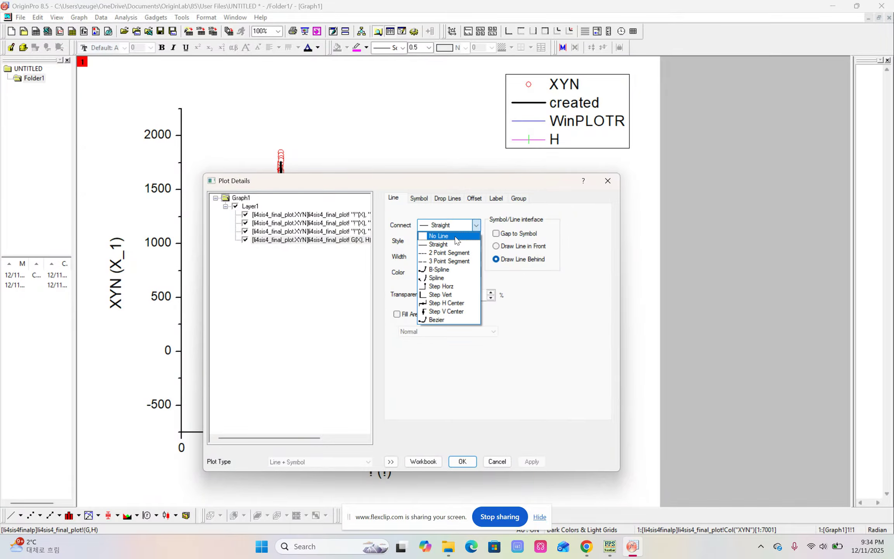
{"action": "left_click", "coordinate": [455, 236]}
{"action": "left_click", "coordinate": [462, 464]}
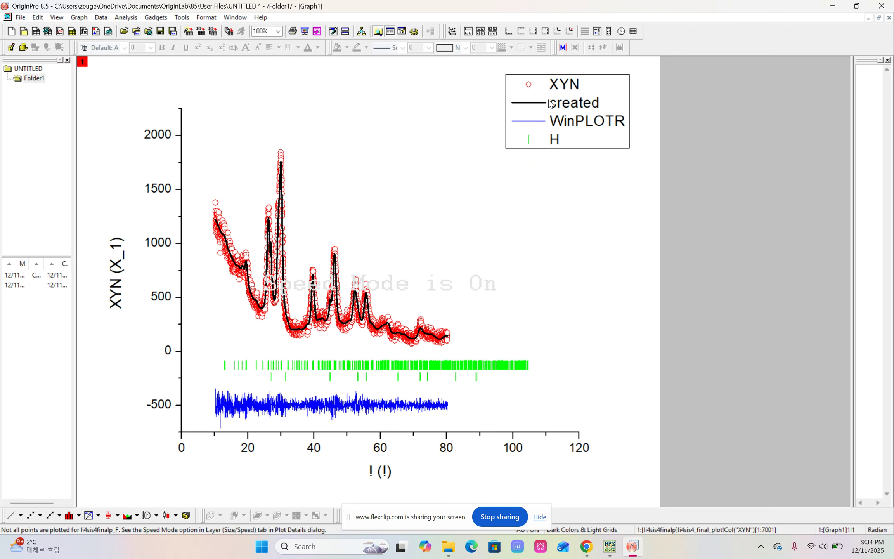
Rename the first legend entry, for the red circles, as "Observed"
{"action": "double_click", "coordinate": [561, 87]}
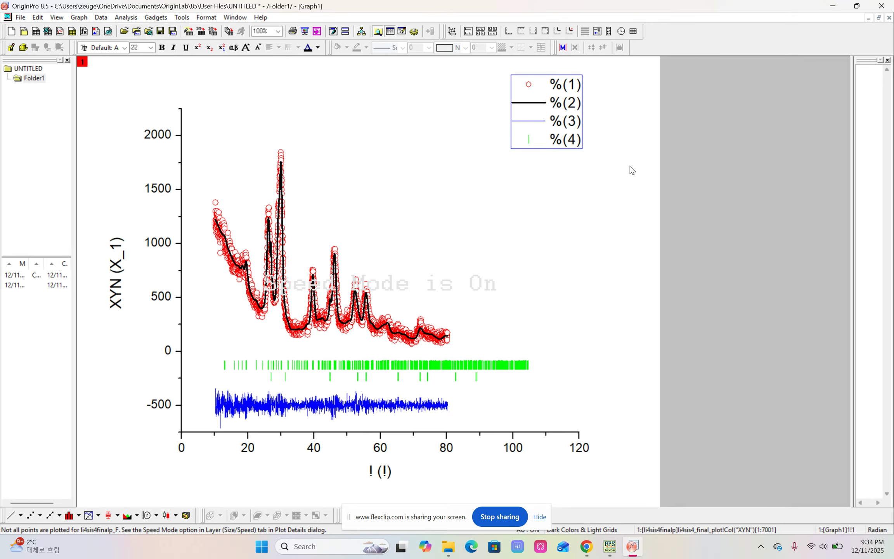
{"action": "key", "text": "BackSpace"}
{"action": "key", "text": "BackSpace"}
{"action": "key", "text": "BackSpace"}
{"action": "key", "text": "BackSpace"}
{"action": "type", "text": "Obser"}
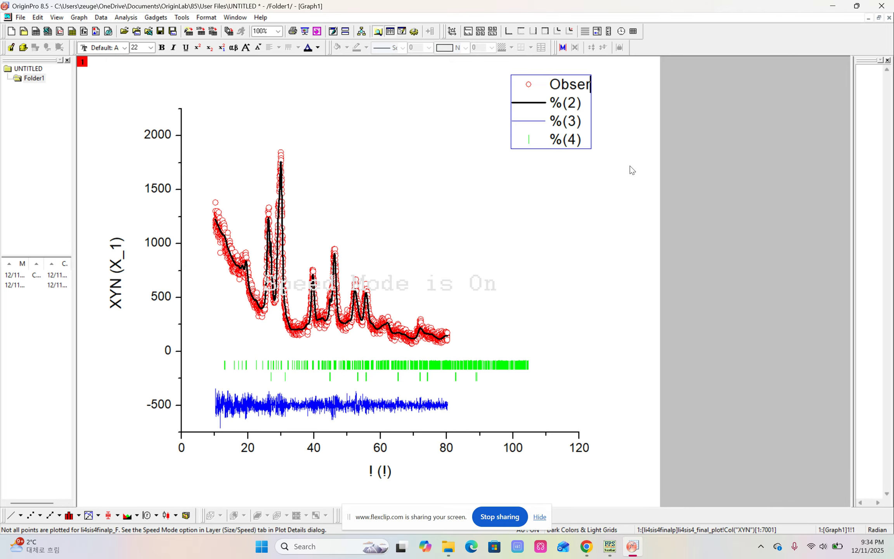
{"action": "type", "text": "ved"}
Rename the second legend entry, for the black line, as "Calculated"
{"action": "key", "text": "Down"}
{"action": "key", "text": "BackSpace"}
{"action": "key", "text": "BackSpace"}
{"action": "key", "text": "BackSpace"}
{"action": "key", "text": "BackSpace"}
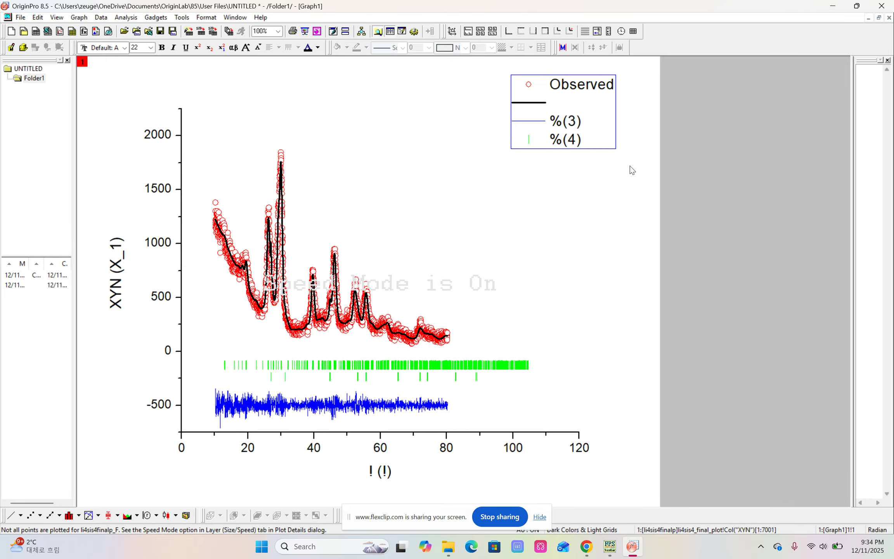
{"action": "type", "text": "V"}
{"action": "key", "text": "BackSpace"}
{"action": "type", "text": "Calculated"}
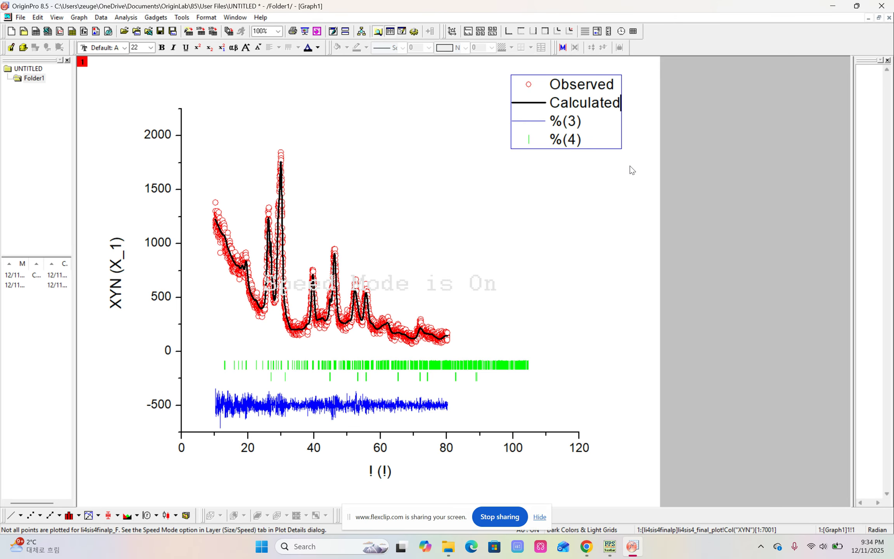
Rename the third legend entry, for the blue line, as "Difference"
{"action": "key", "text": "Down"}
{"action": "key", "text": "BackSpace"}
{"action": "key", "text": "BackSpace"}
{"action": "key", "text": "BackSpace"}
{"action": "key", "text": "BackSpace"}
{"action": "type", "text": "Diference"}
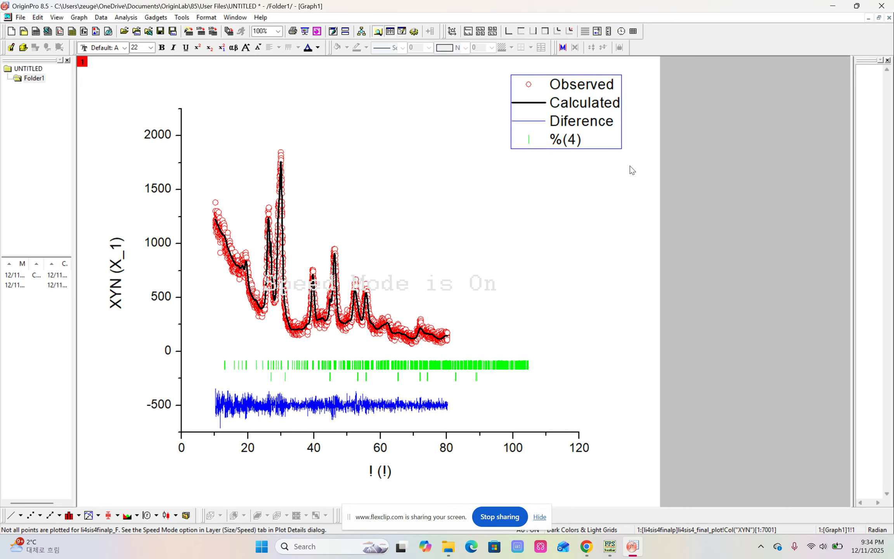
{"action": "key", "text": "Left"}
{"action": "key", "text": "Left"}
{"action": "key", "text": "Left"}
{"action": "key", "text": "Left"}
{"action": "key", "text": "Left"}
{"action": "key", "text": "Left"}
{"action": "type", "text": "f"}
Rename the fourth legend entry, for the green ticks, as "Bragg reflections" and finish editing the legend
{"action": "key", "text": "Down"}
{"action": "key", "text": "Right"}
{"action": "key", "text": "Right"}
{"action": "key", "text": "BackSpace"}
{"action": "key", "text": "BackSpace"}
{"action": "key", "text": "BackSpace"}
{"action": "key", "text": "BackSpace"}
{"action": "type", "text": "Br"}
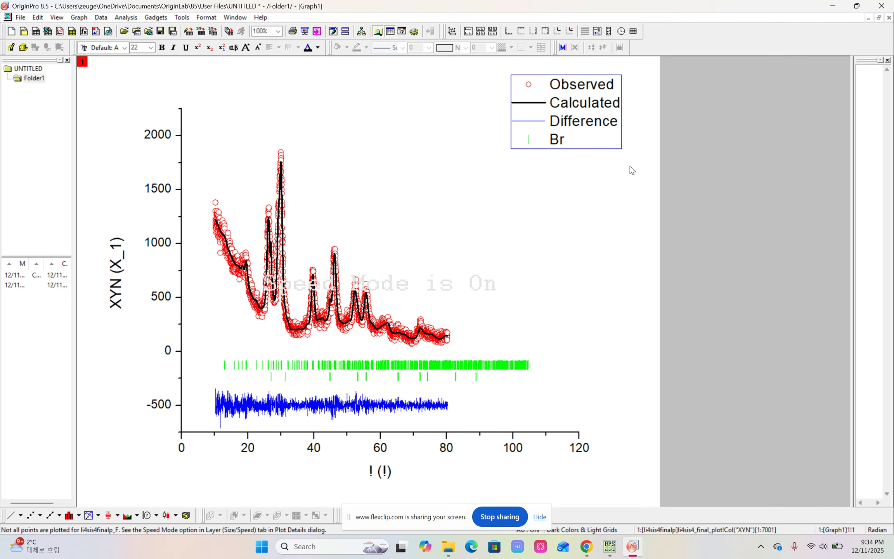
{"action": "type", "text": "agg reflections"}
{"action": "left_click", "coordinate": [630, 166]}
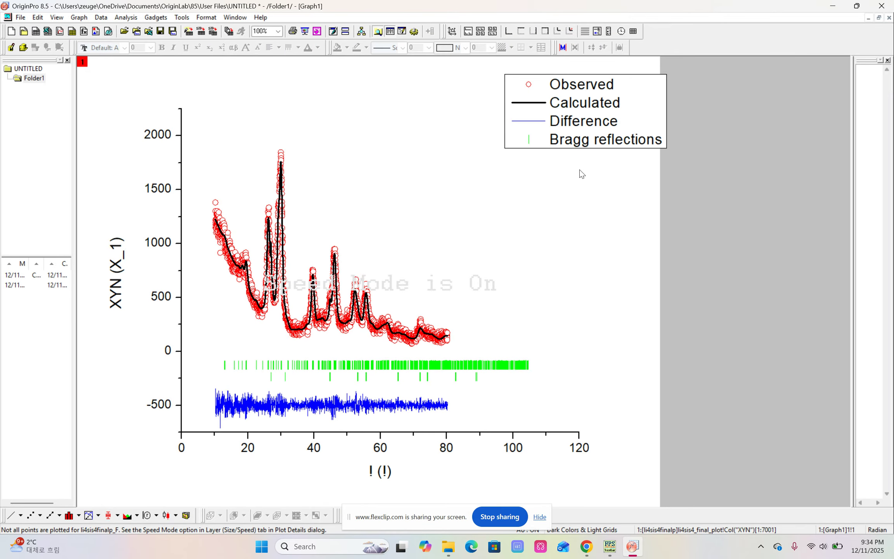
Set the legend's background to None and move the legend inside the plot area, in the empty space beside the tallest peak
{"action": "right_click", "coordinate": [630, 108]}
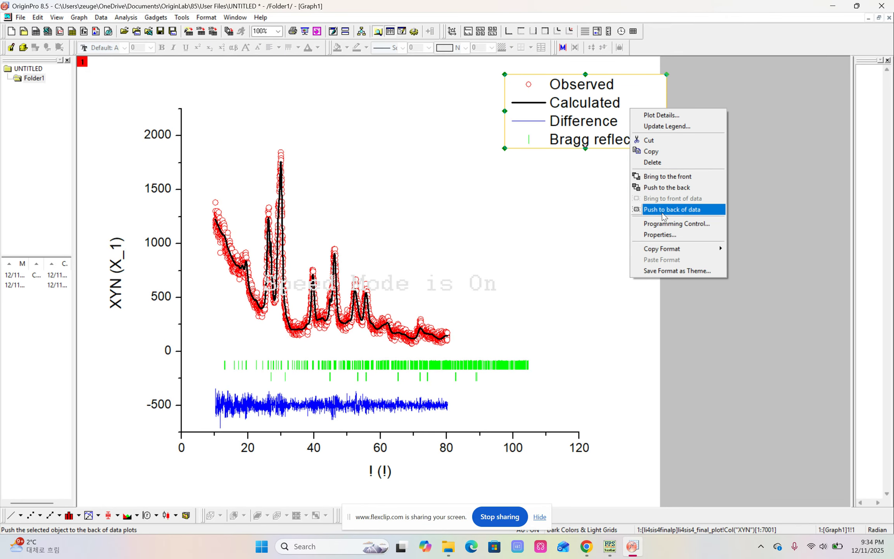
{"action": "left_click", "coordinate": [660, 235]}
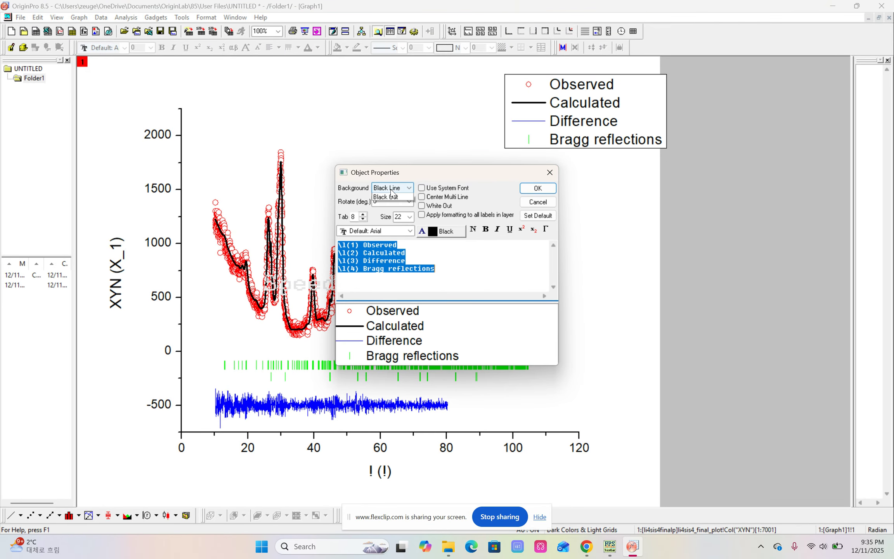
{"action": "left_click", "coordinate": [391, 193]}
{"action": "left_click", "coordinate": [396, 204]}
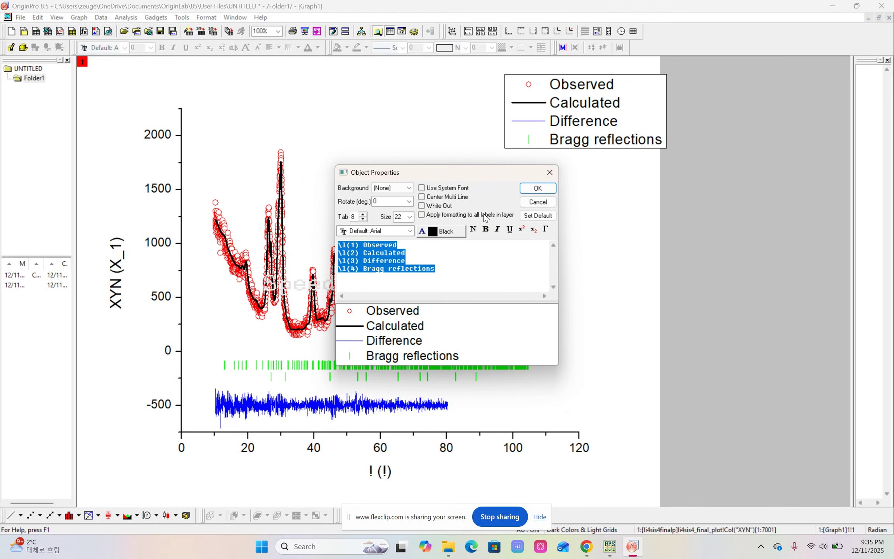
{"action": "left_click", "coordinate": [538, 188]}
{"action": "left_click_drag", "start_coordinate": [570, 142], "coordinate": [503, 199]}
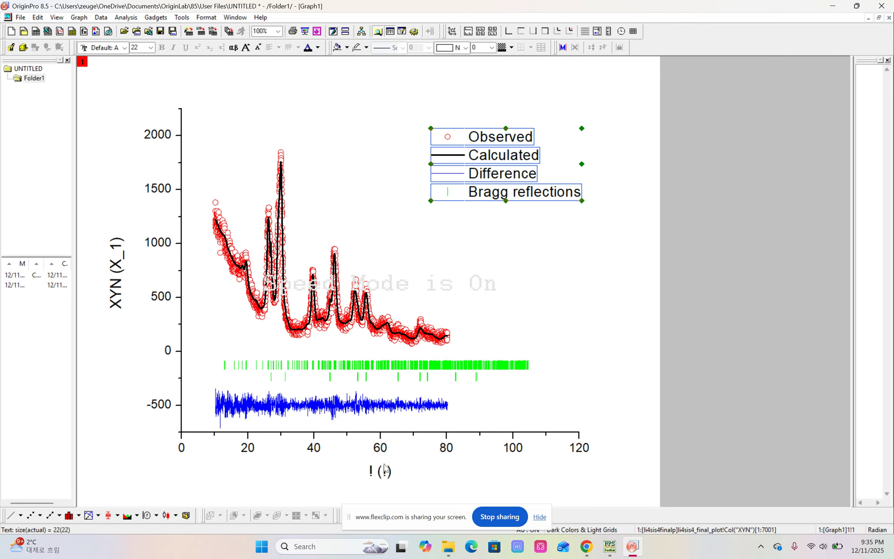
Set the X axis scale to run from 10 to 80
{"action": "double_click", "coordinate": [382, 433]}
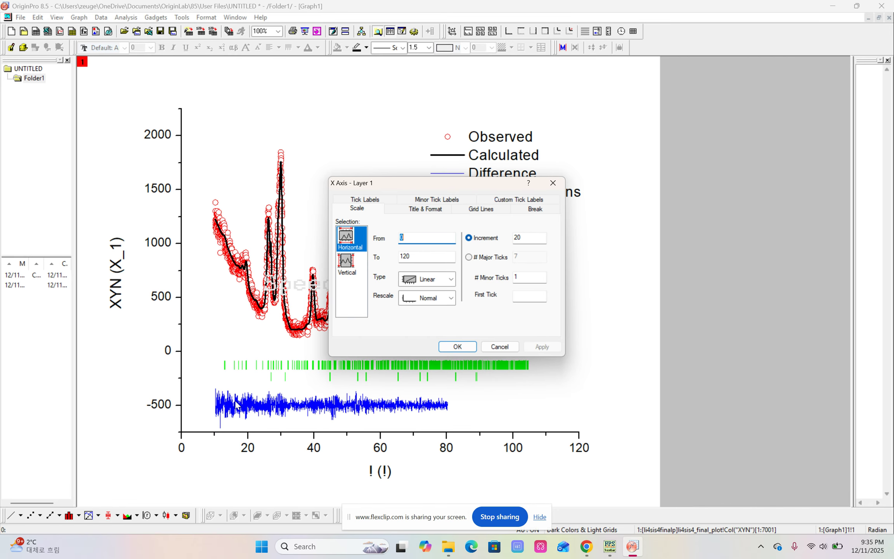
{"action": "type", "text": "10"}
{"action": "left_click_drag", "start_coordinate": [418, 257], "coordinate": [408, 257]}
{"action": "key", "text": "BackSpace"}
{"action": "key", "text": "BackSpace"}
{"action": "key", "text": "BackSpace"}
{"action": "type", "text": "80"}
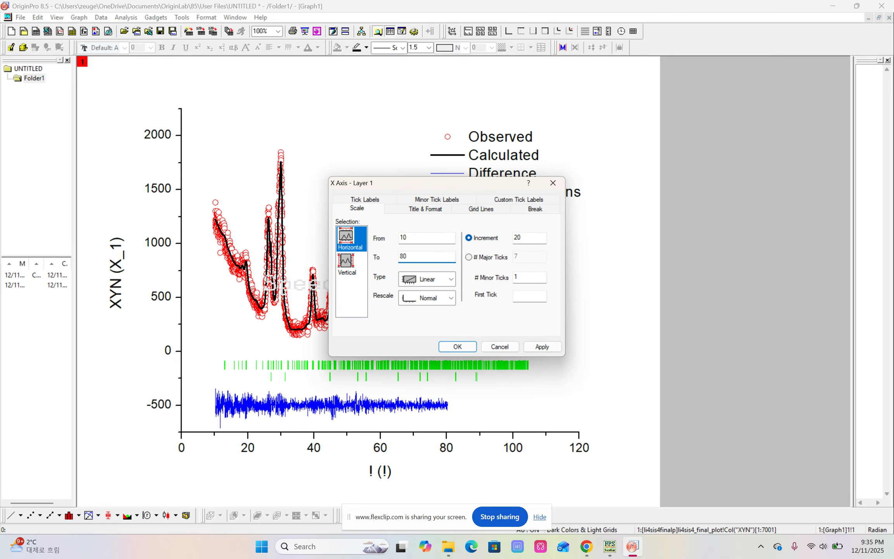
{"action": "left_click", "coordinate": [542, 346]}
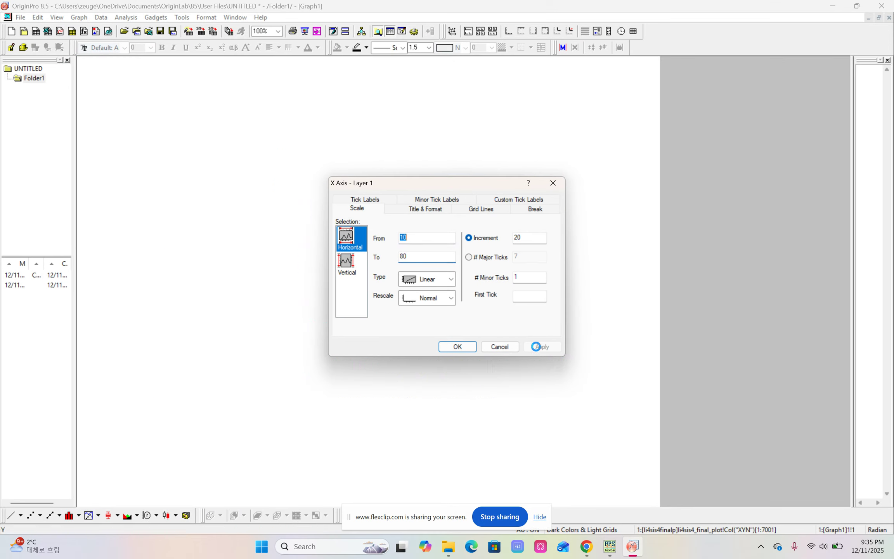
Set the X axis major tick increment to 10
{"action": "double_click", "coordinate": [523, 238]}
{"action": "type", "text": "10"}
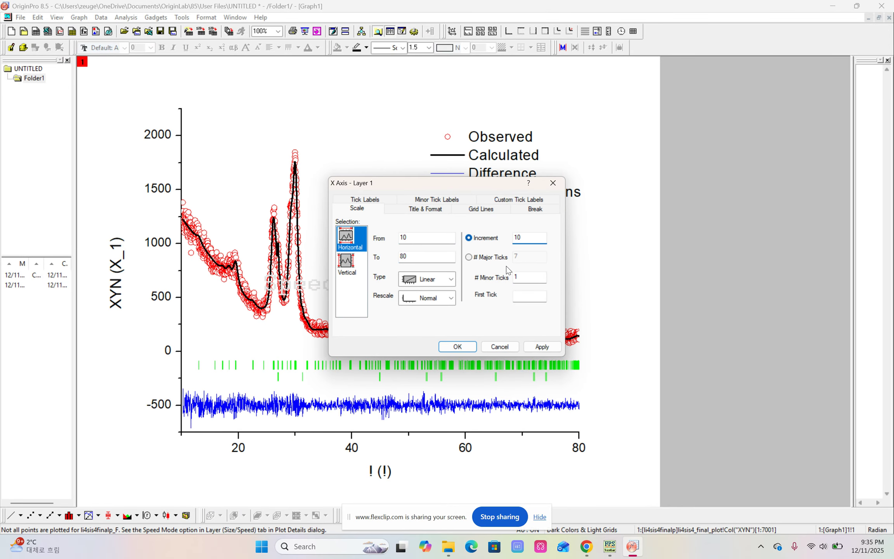
{"action": "left_click", "coordinate": [543, 347]}
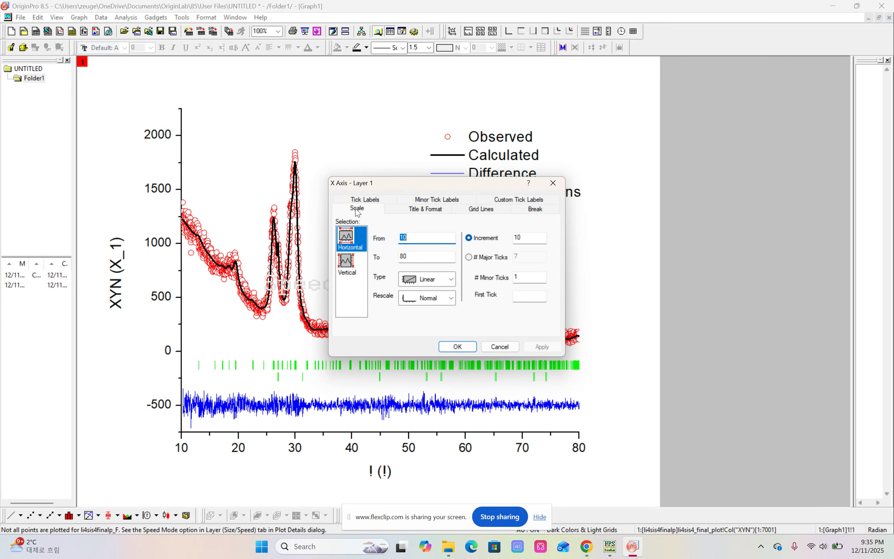
Hide the major tick labels of the left Y axis
{"action": "left_click", "coordinate": [366, 199]}
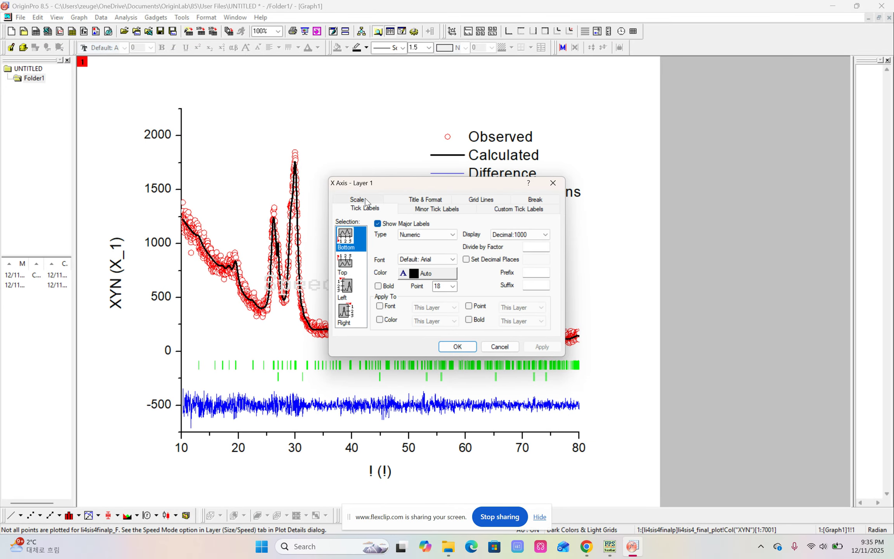
{"action": "left_click", "coordinate": [361, 295]}
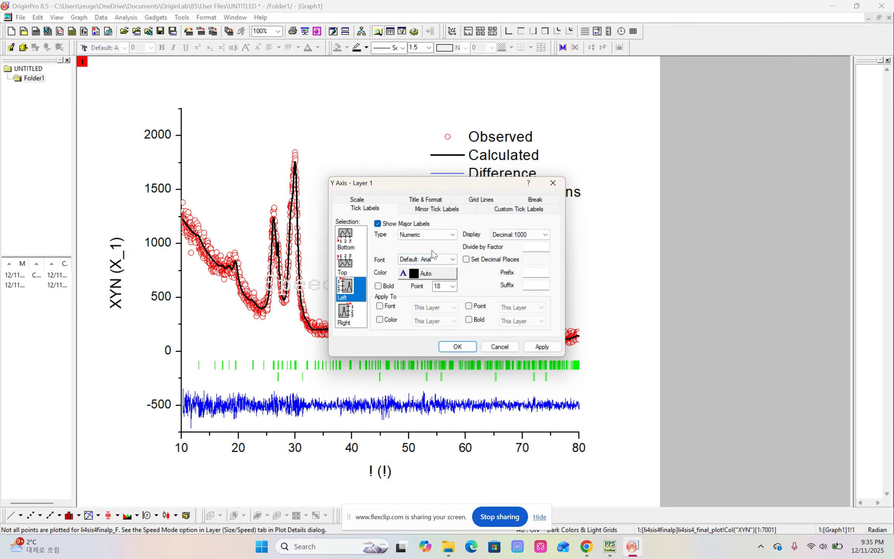
{"action": "left_click", "coordinate": [385, 225]}
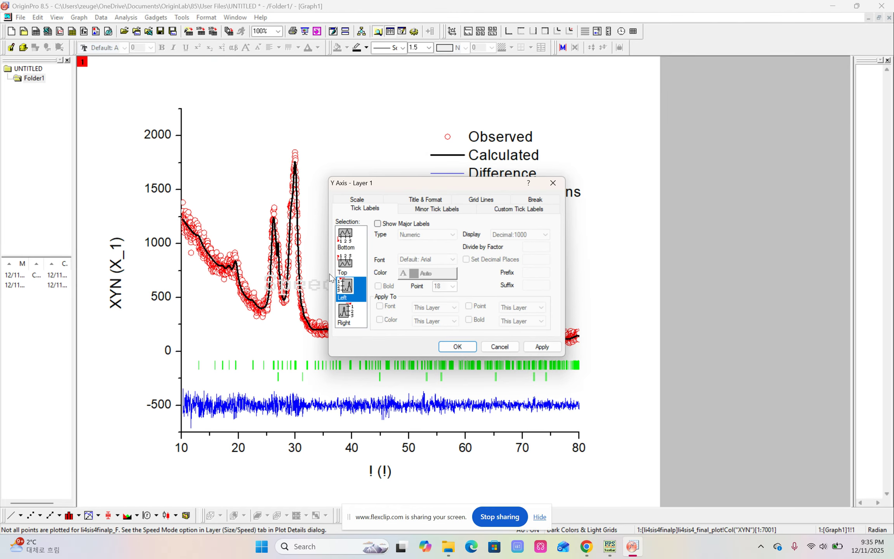
{"action": "left_click", "coordinate": [450, 345]}
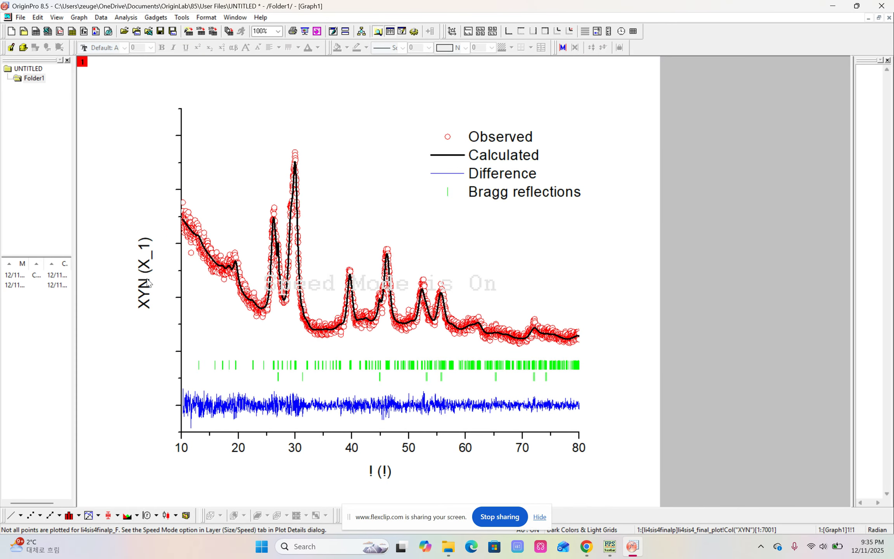
Replace the Y axis title with "Intensity (arb. unit)"
{"action": "double_click", "coordinate": [147, 283]}
{"action": "key", "text": "ctrl+a"}
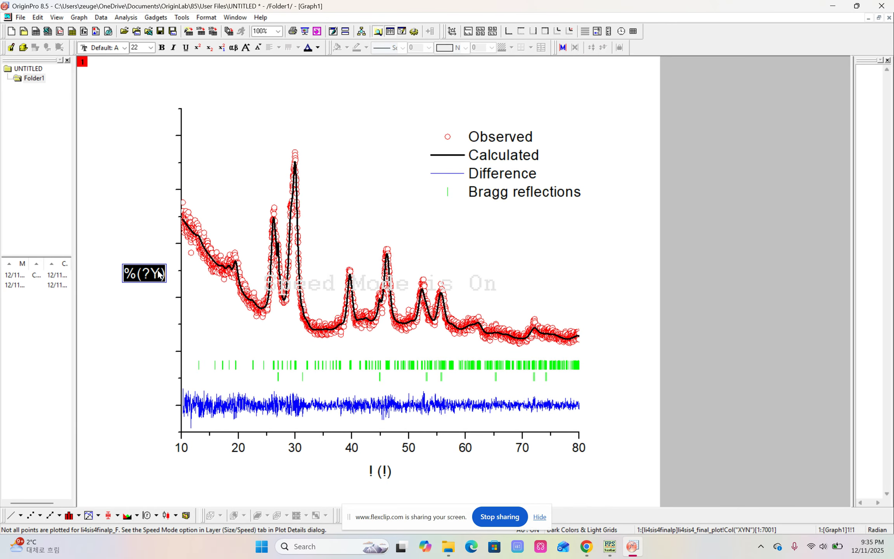
{"action": "type", "text": "Int"}
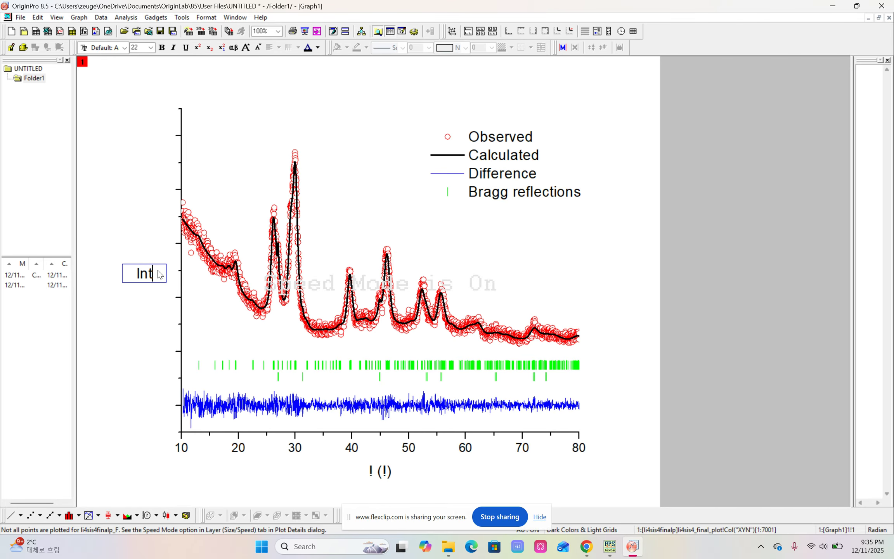
{"action": "type", "text": "ensit"}
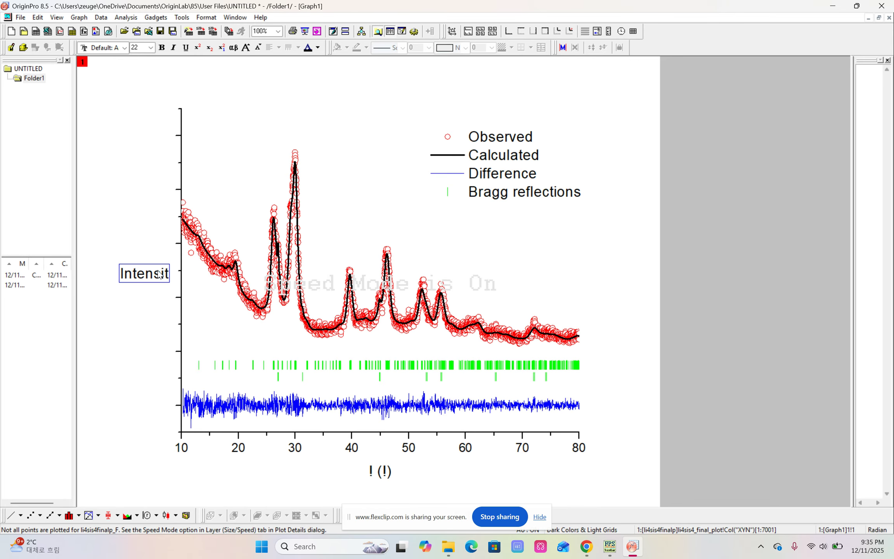
{"action": "type", "text": "y ()"}
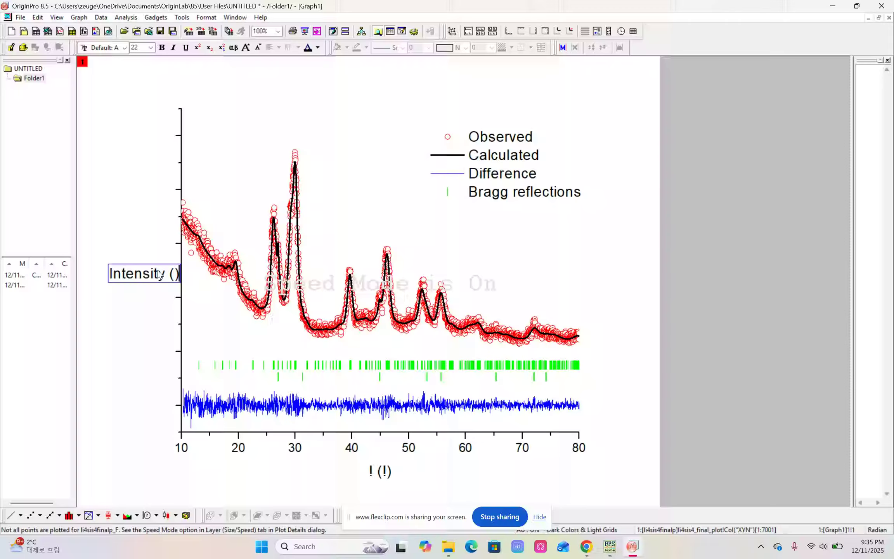
{"action": "key", "text": "Left"}
{"action": "type", "text": "arb. "}
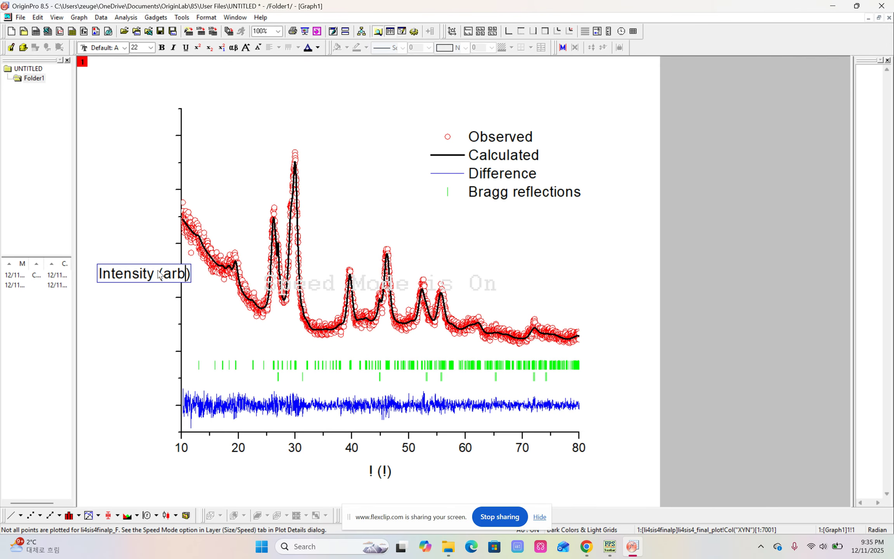
{"action": "type", "text": "unit"}
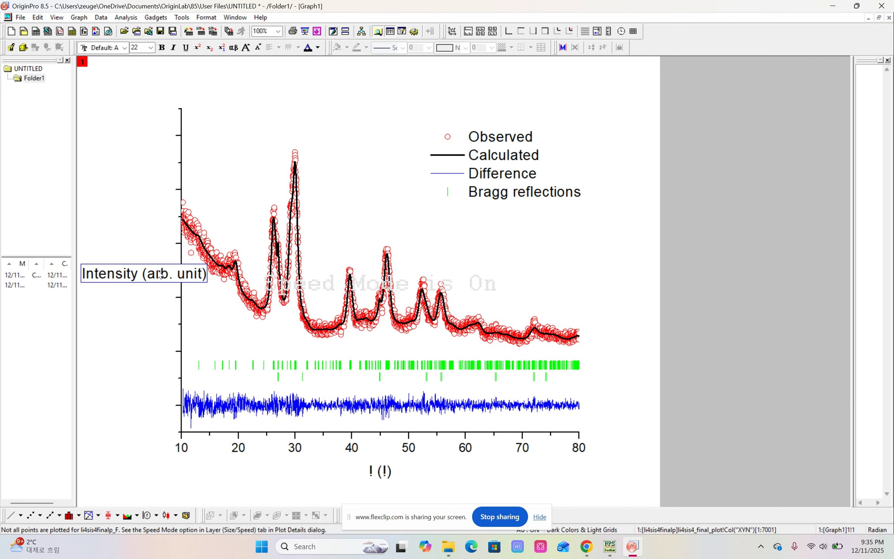
{"action": "left_click", "coordinate": [306, 469]}
Replace the X axis title with "2 theta"
{"action": "double_click", "coordinate": [385, 476]}
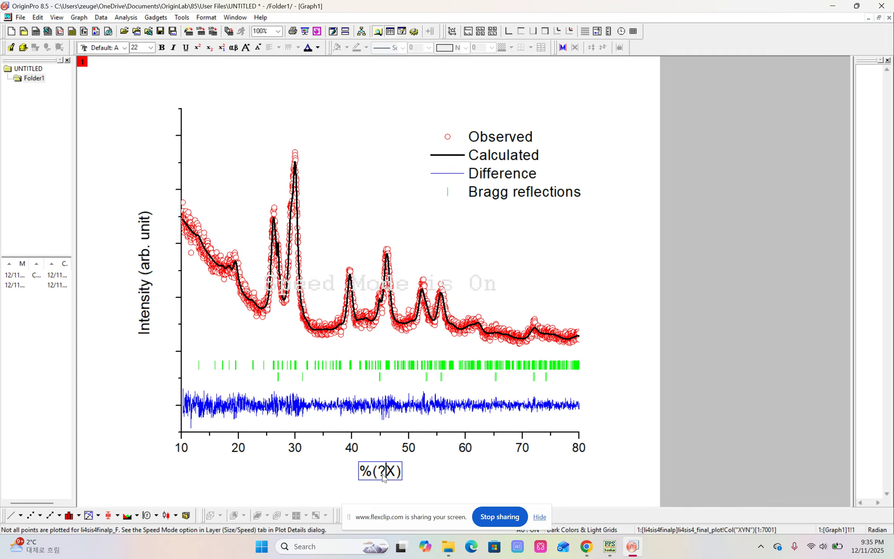
{"action": "key", "text": "ctrl+a"}
{"action": "type", "text": "2 theta"}
{"action": "left_click", "coordinate": [417, 477]}
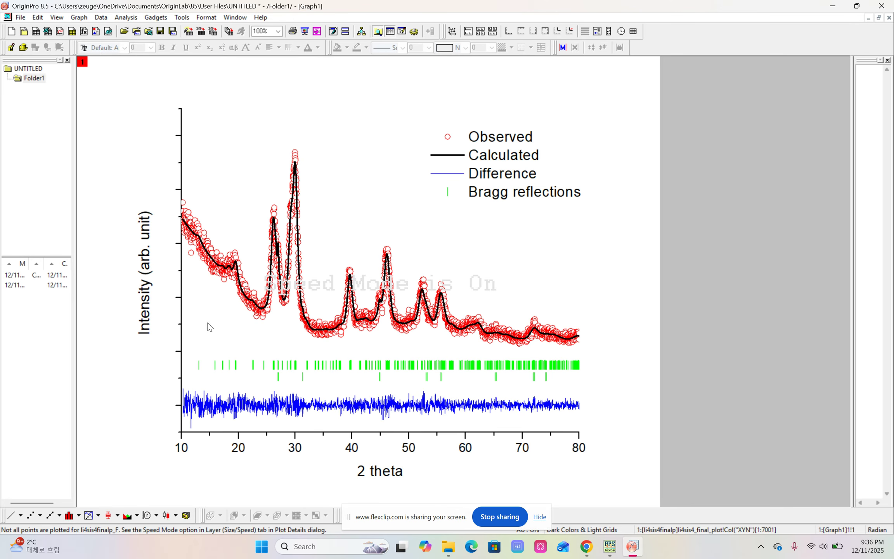
Show the top X axis line with both major and minor ticks set to None
{"action": "double_click", "coordinate": [181, 300]}
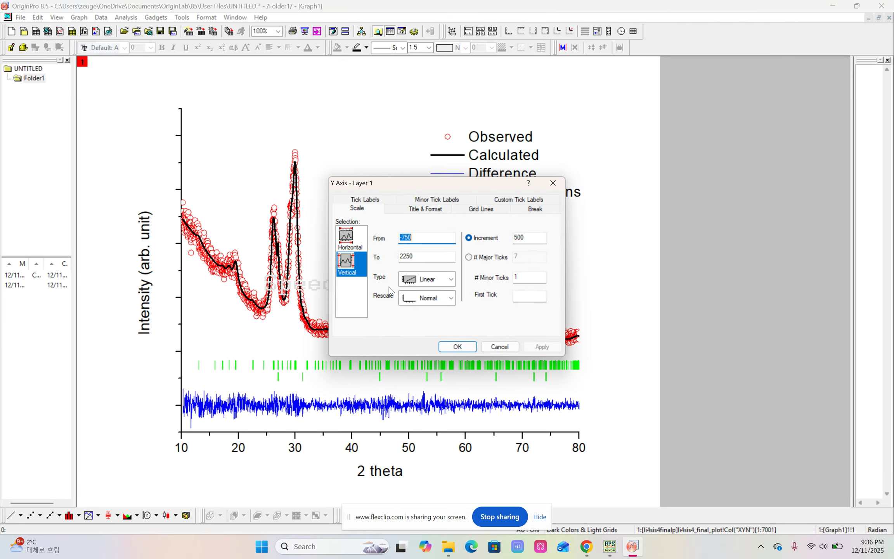
{"action": "left_click", "coordinate": [430, 202]}
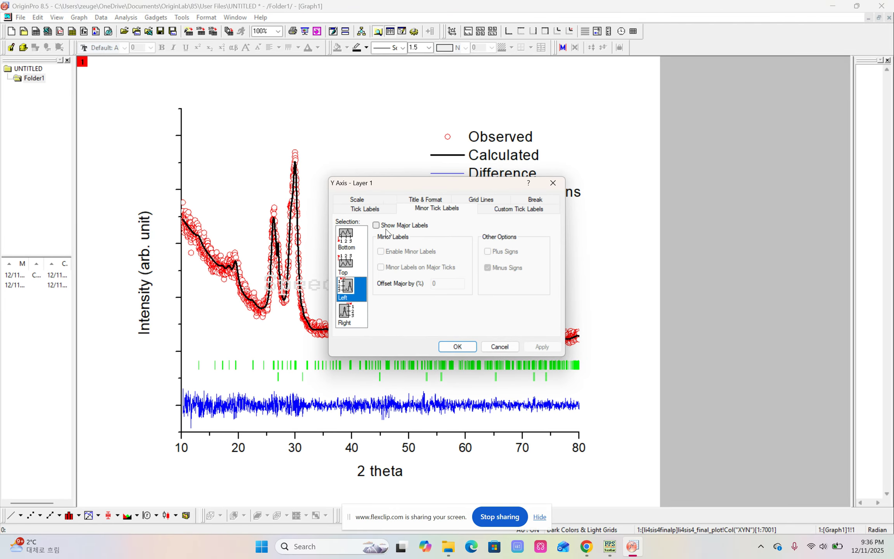
{"action": "left_click", "coordinate": [431, 201]}
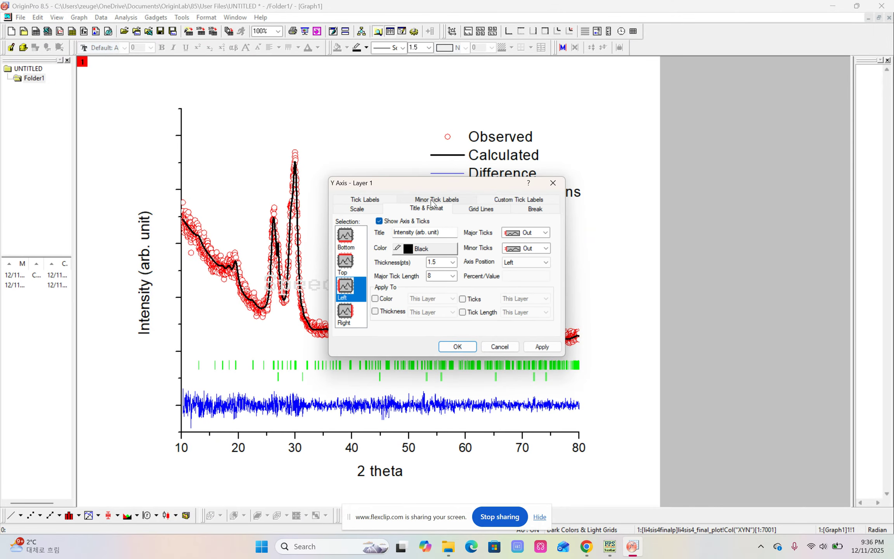
{"action": "left_click", "coordinate": [348, 261]}
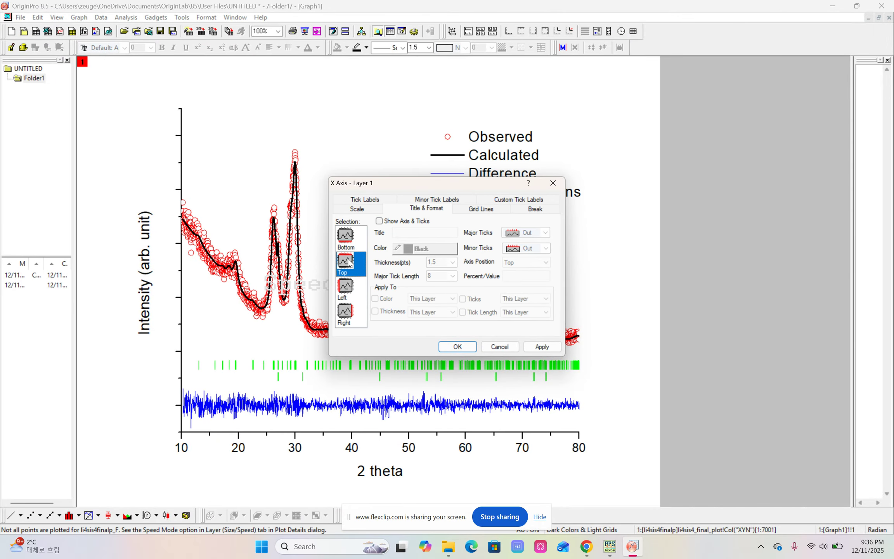
{"action": "left_click", "coordinate": [387, 222]}
{"action": "left_click", "coordinate": [546, 233]}
{"action": "left_click", "coordinate": [535, 267]}
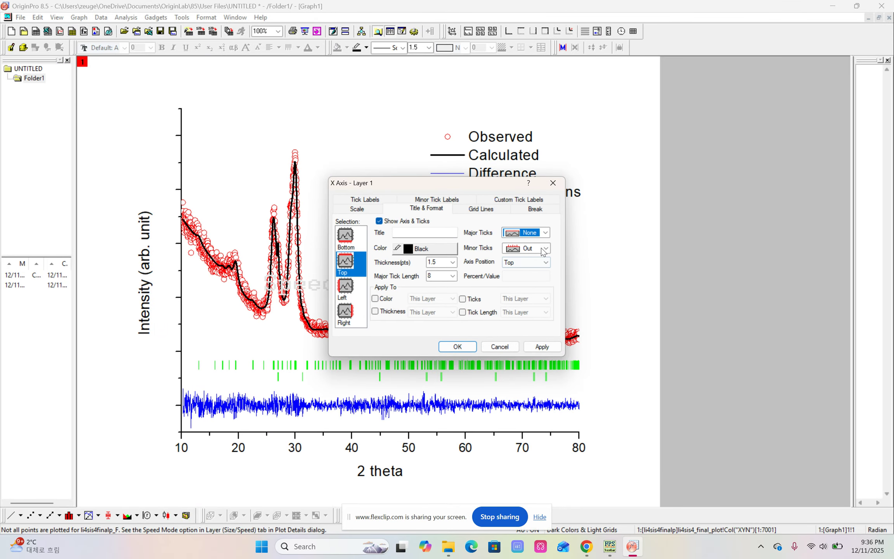
{"action": "left_click", "coordinate": [545, 249]}
{"action": "left_click", "coordinate": [528, 283]}
Set the major and minor ticks of the left Y axis to None
{"action": "left_click", "coordinate": [346, 290]}
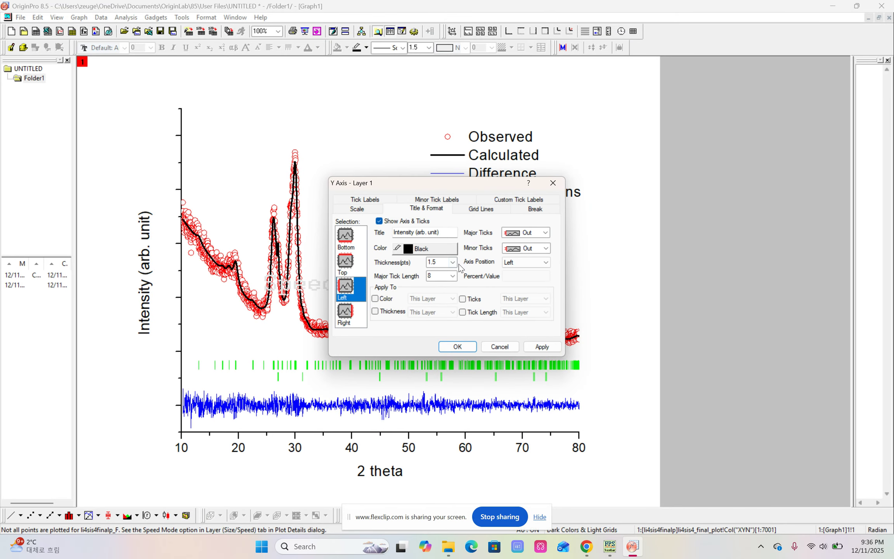
{"action": "left_click", "coordinate": [529, 233]}
{"action": "left_click", "coordinate": [528, 268]}
{"action": "left_click", "coordinate": [531, 249]}
{"action": "left_click", "coordinate": [528, 284]}
Show the right Y axis line with major and minor ticks set to None, and apply the axis settings
{"action": "left_click", "coordinate": [352, 316]}
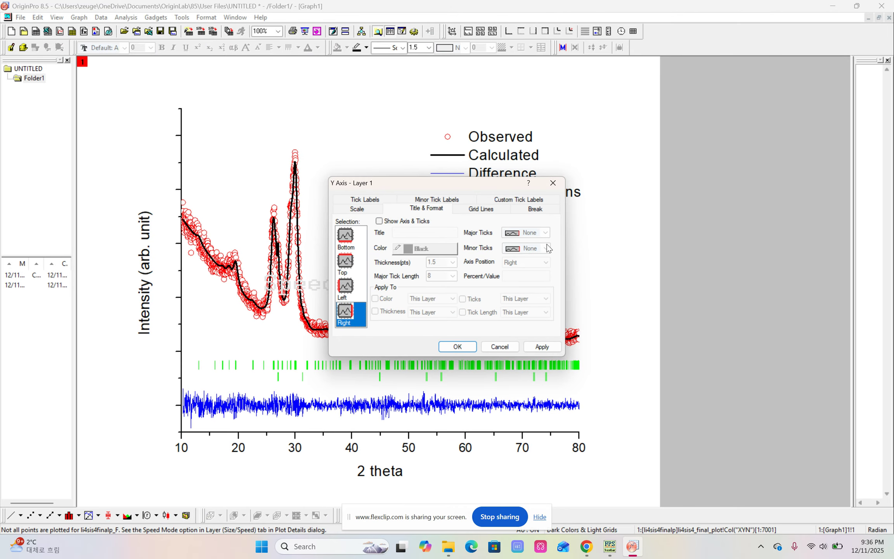
{"action": "left_click", "coordinate": [405, 223]}
{"action": "left_click", "coordinate": [529, 233]}
{"action": "left_click", "coordinate": [528, 270]}
{"action": "left_click", "coordinate": [524, 249]}
{"action": "left_click", "coordinate": [520, 284]}
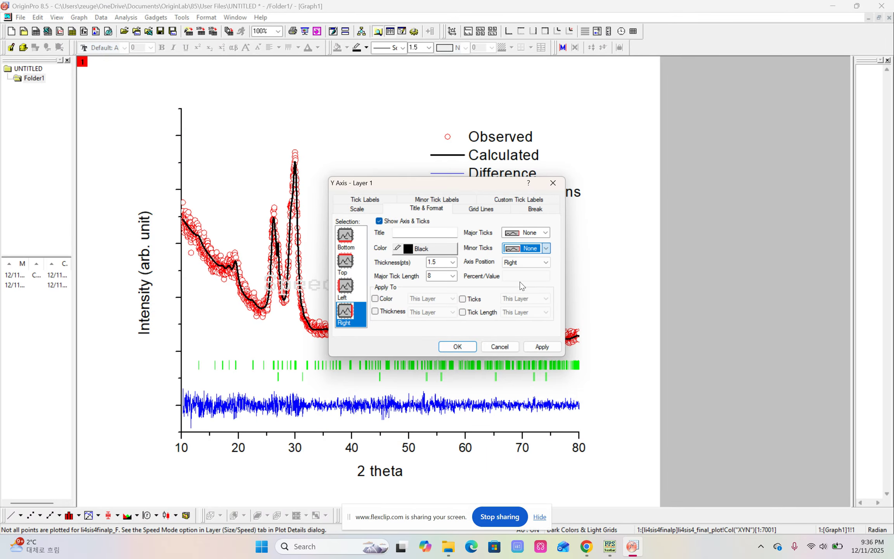
{"action": "left_click", "coordinate": [462, 346]}
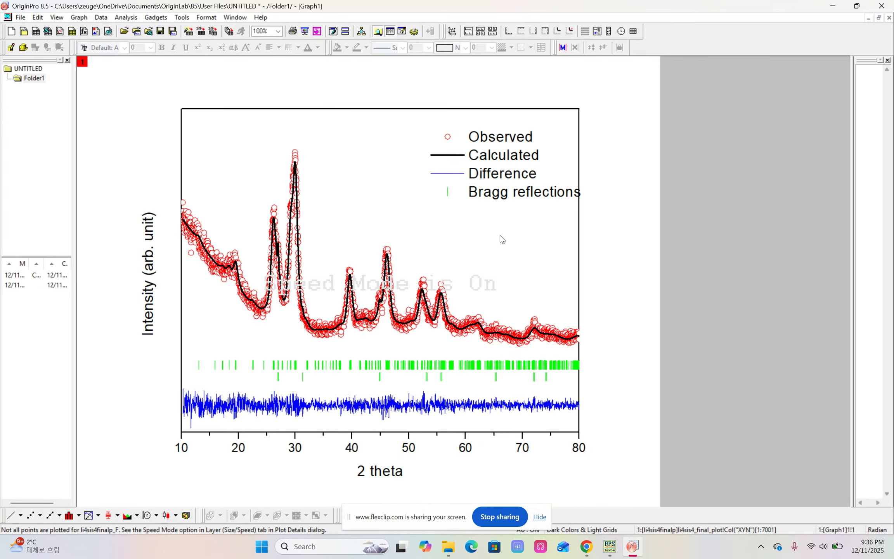
Move the legend up and slightly left so it fits inside the upper-right corner of the plot frame
{"action": "left_click", "coordinate": [504, 178]}
{"action": "left_click_drag", "start_coordinate": [511, 185], "coordinate": [494, 147]}
{"action": "left_click", "coordinate": [665, 267]}
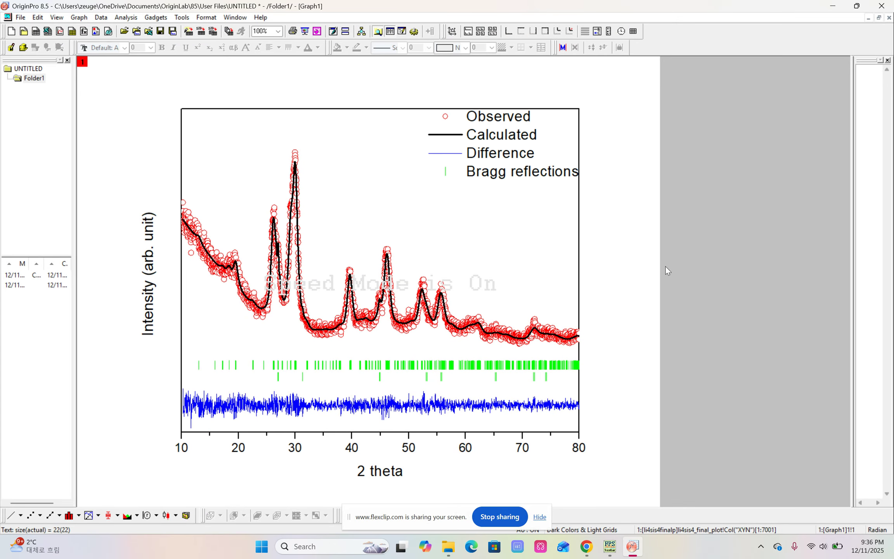
{"action": "left_click", "coordinate": [506, 160]}
{"action": "left_click_drag", "start_coordinate": [505, 157], "coordinate": [504, 158]}
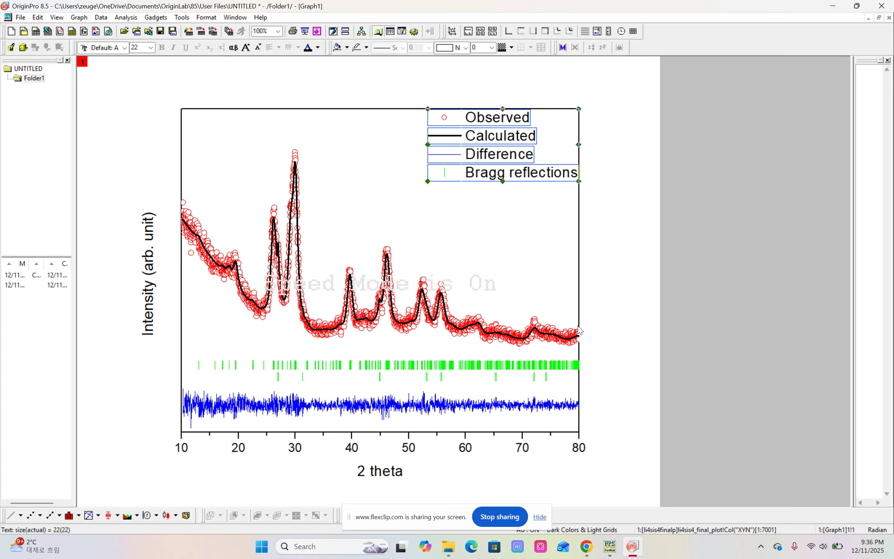
{"action": "left_click", "coordinate": [687, 307]}
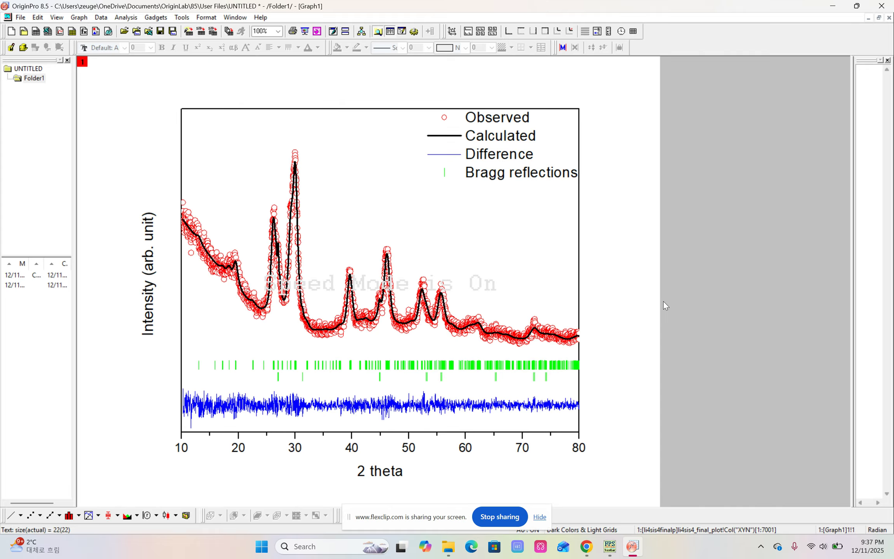
{"action": "mouse_move", "coordinate": [623, 548]}
{"action": "mouse_move", "coordinate": [587, 547]}
{"action": "left_click", "coordinate": [549, 505]}
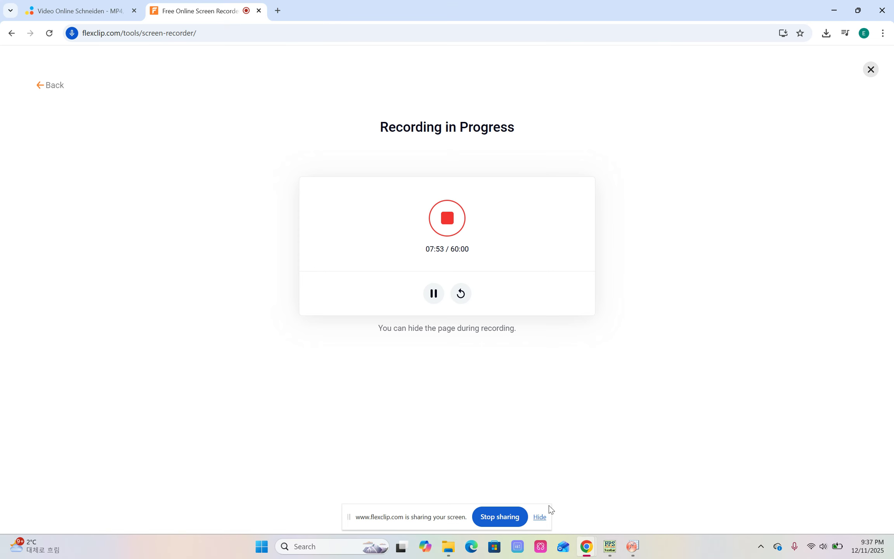